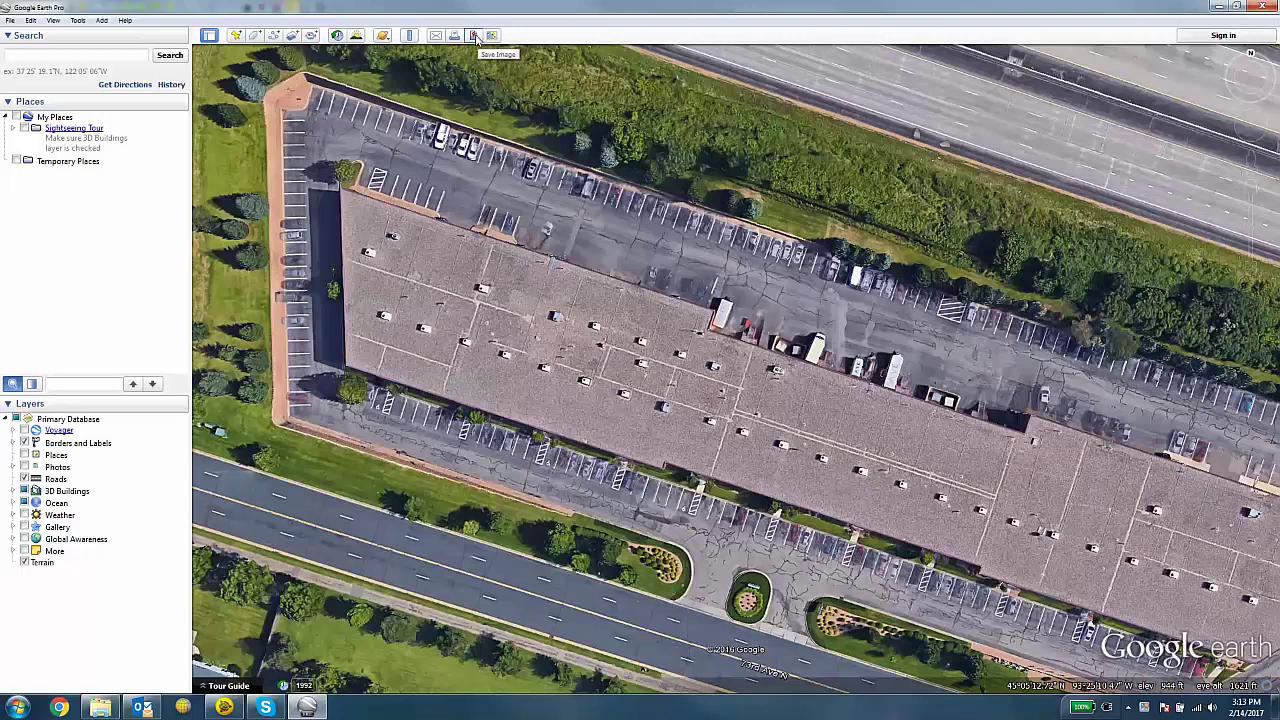
# Save the aerial view at the current resolution as the JPEG image Frontier Precision MG on the Desktop, replacing the existing file.
pyautogui.click(475, 36)
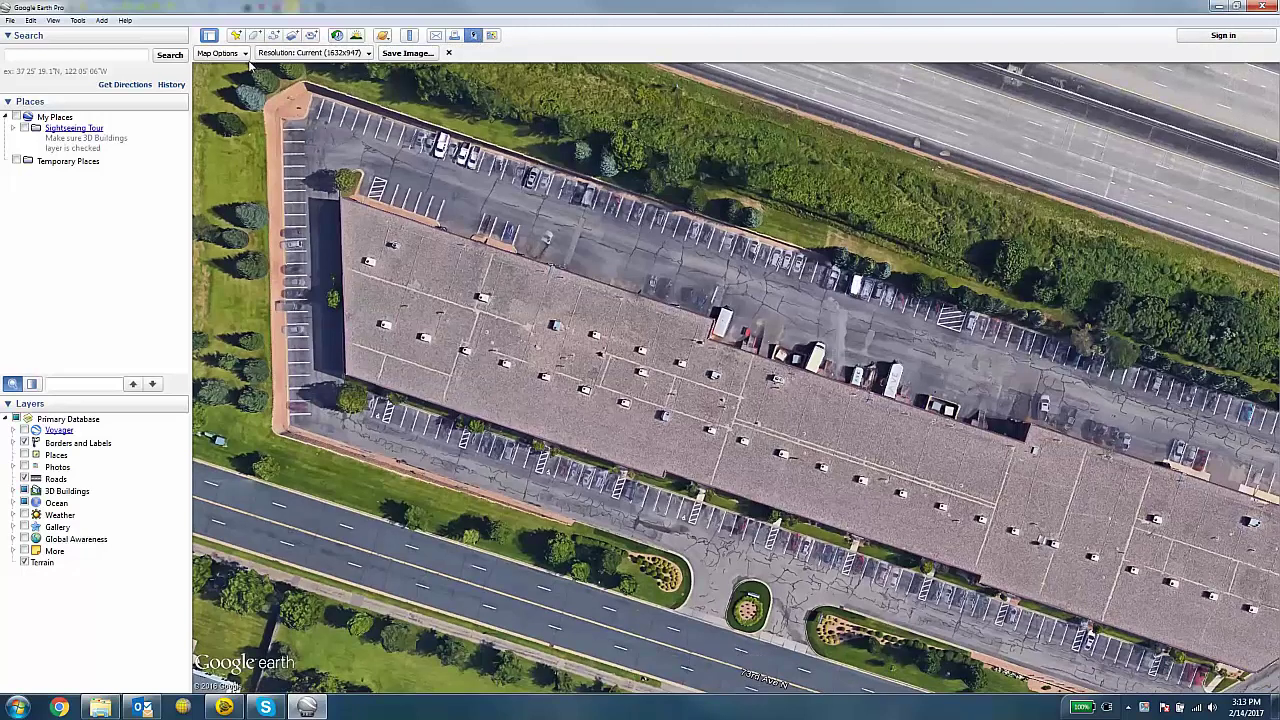
pyautogui.click(238, 54)
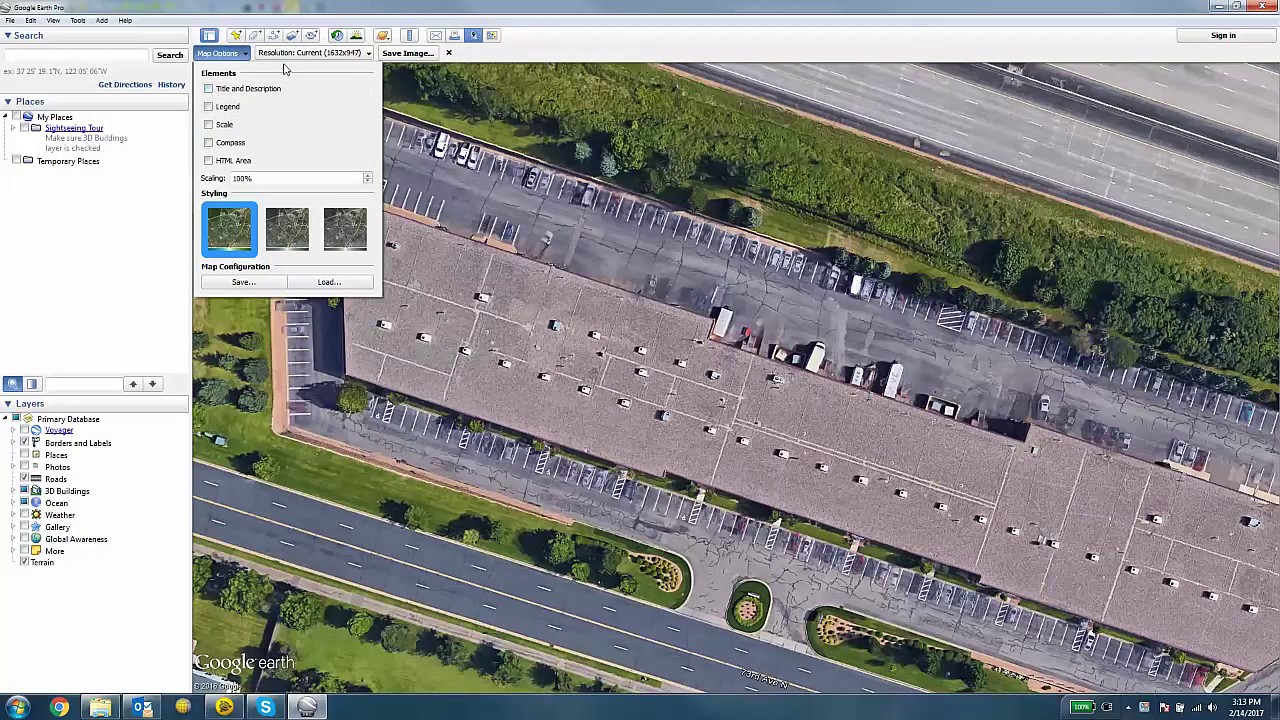
pyautogui.click(340, 55)
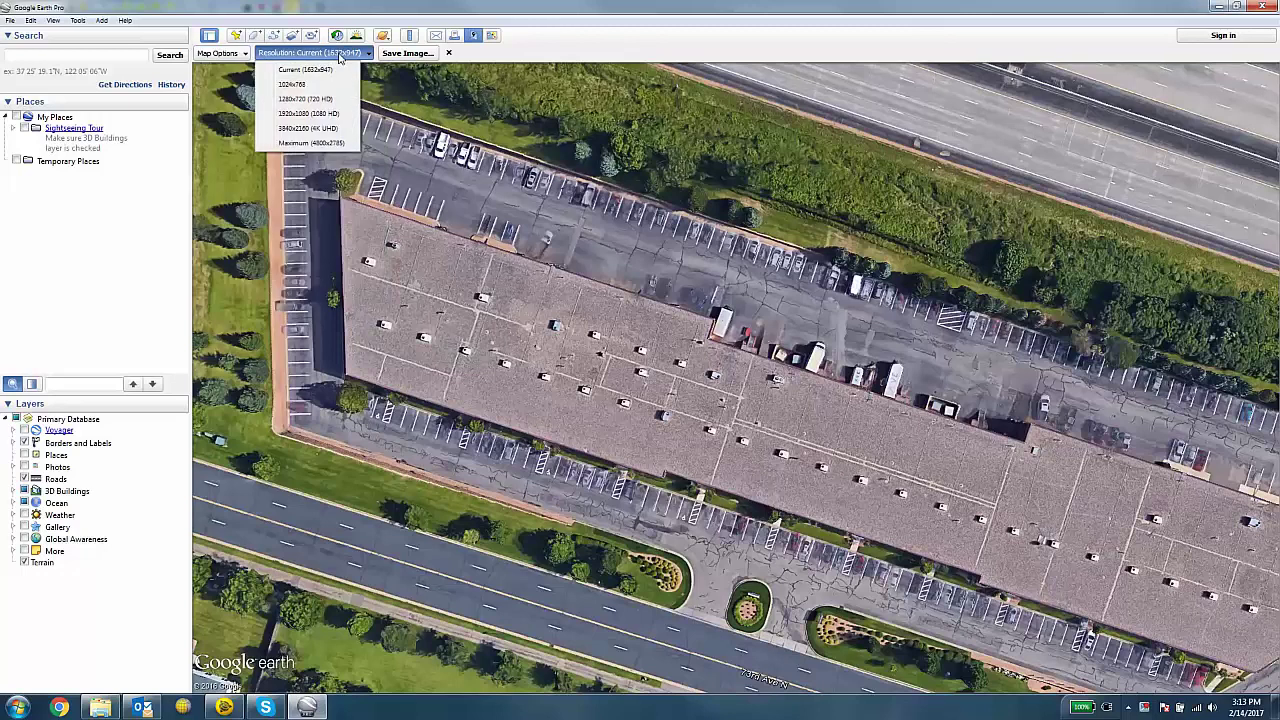
pyautogui.click(340, 55)
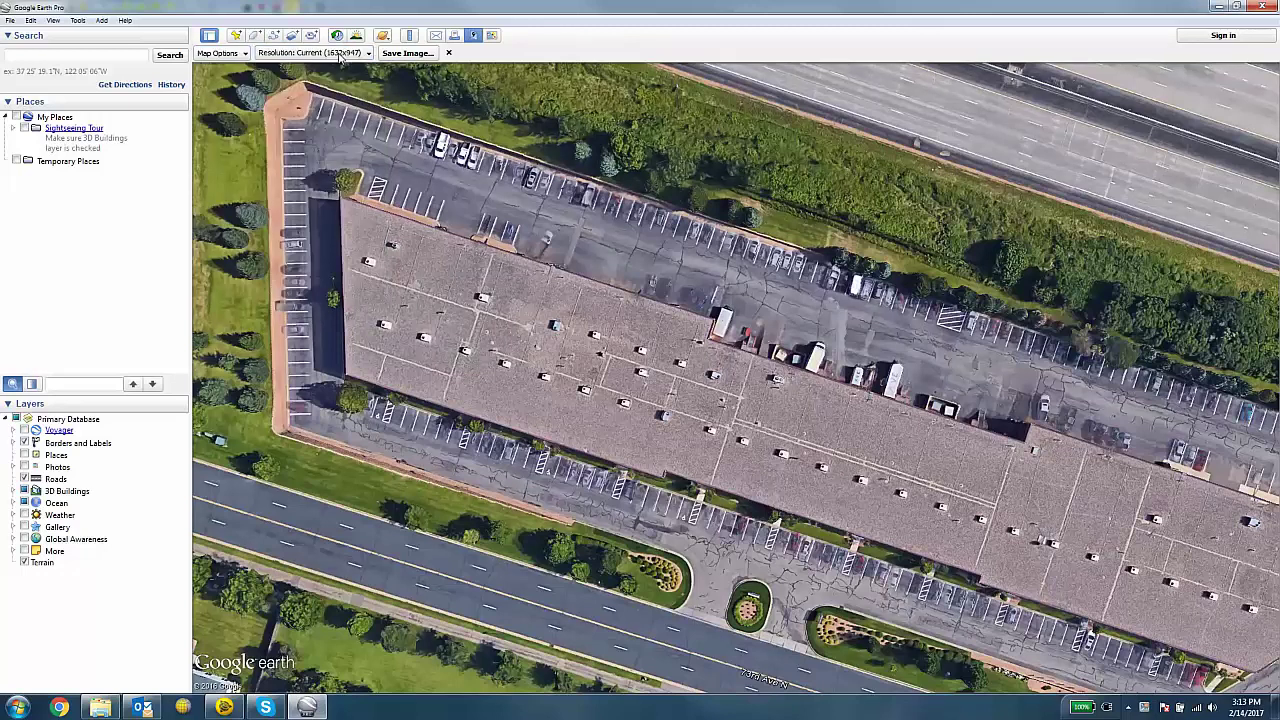
pyautogui.click(406, 53)
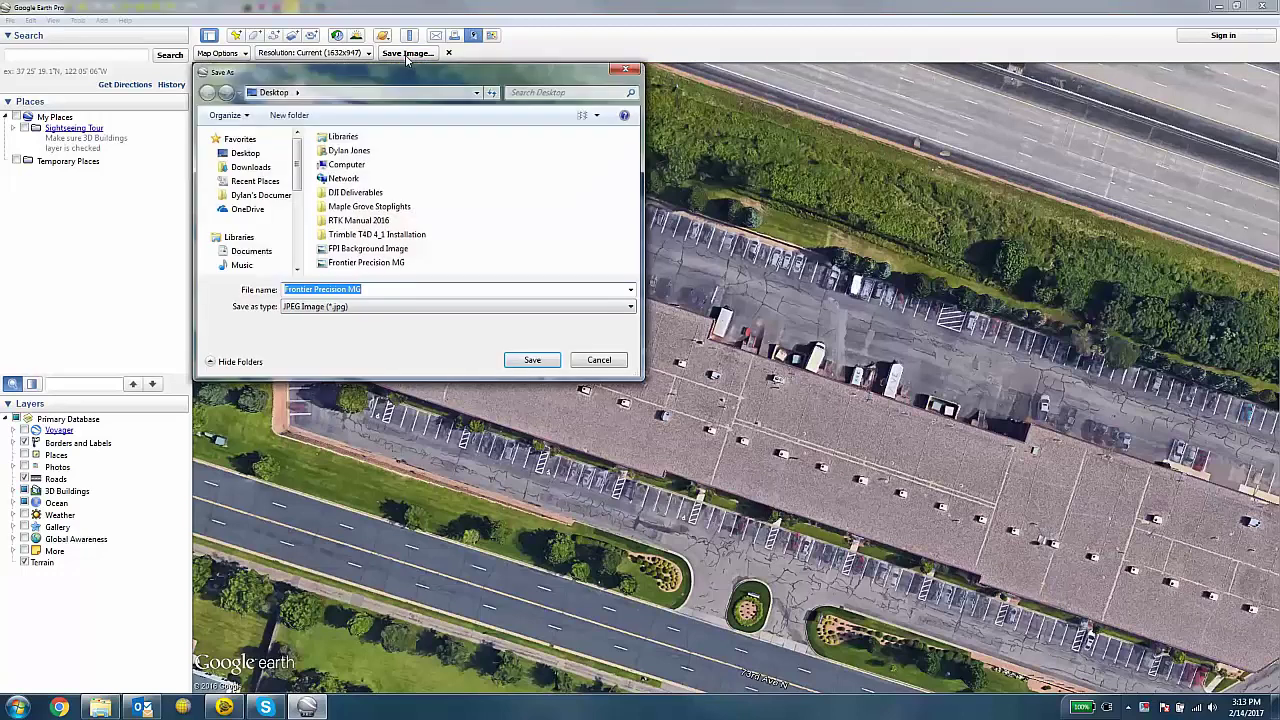
pyautogui.click(265, 155)
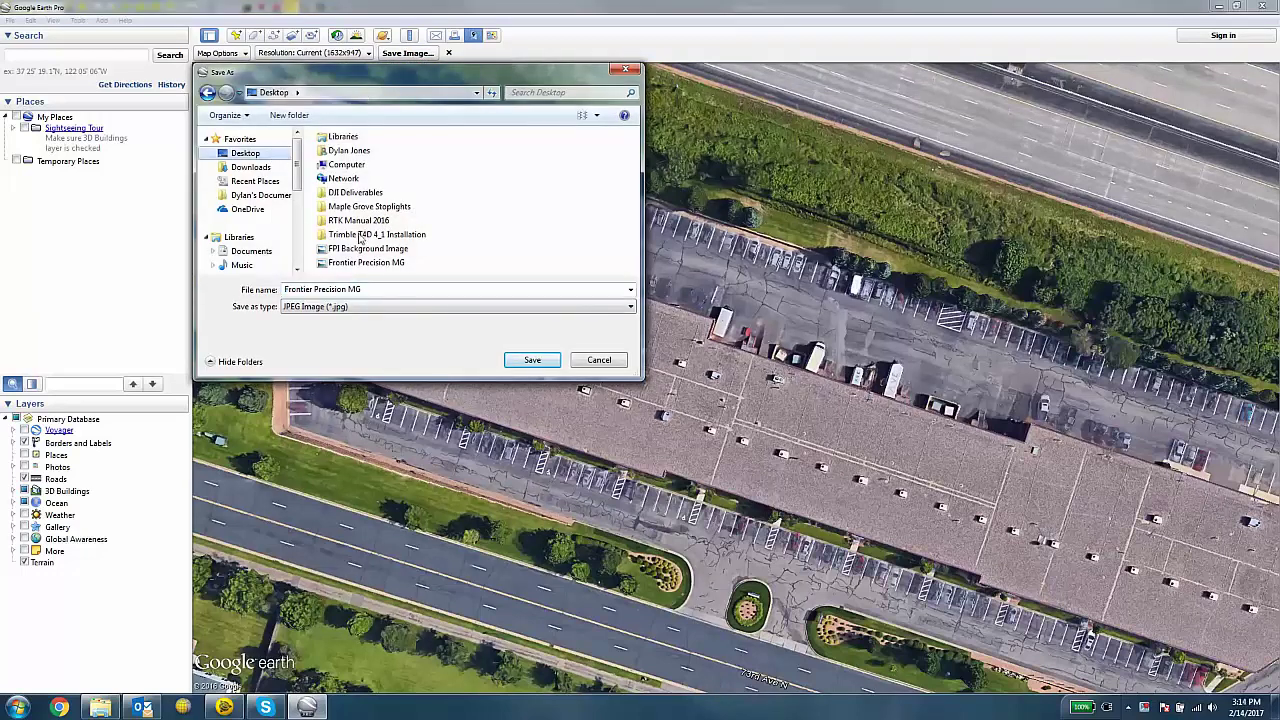
pyautogui.click(538, 364)
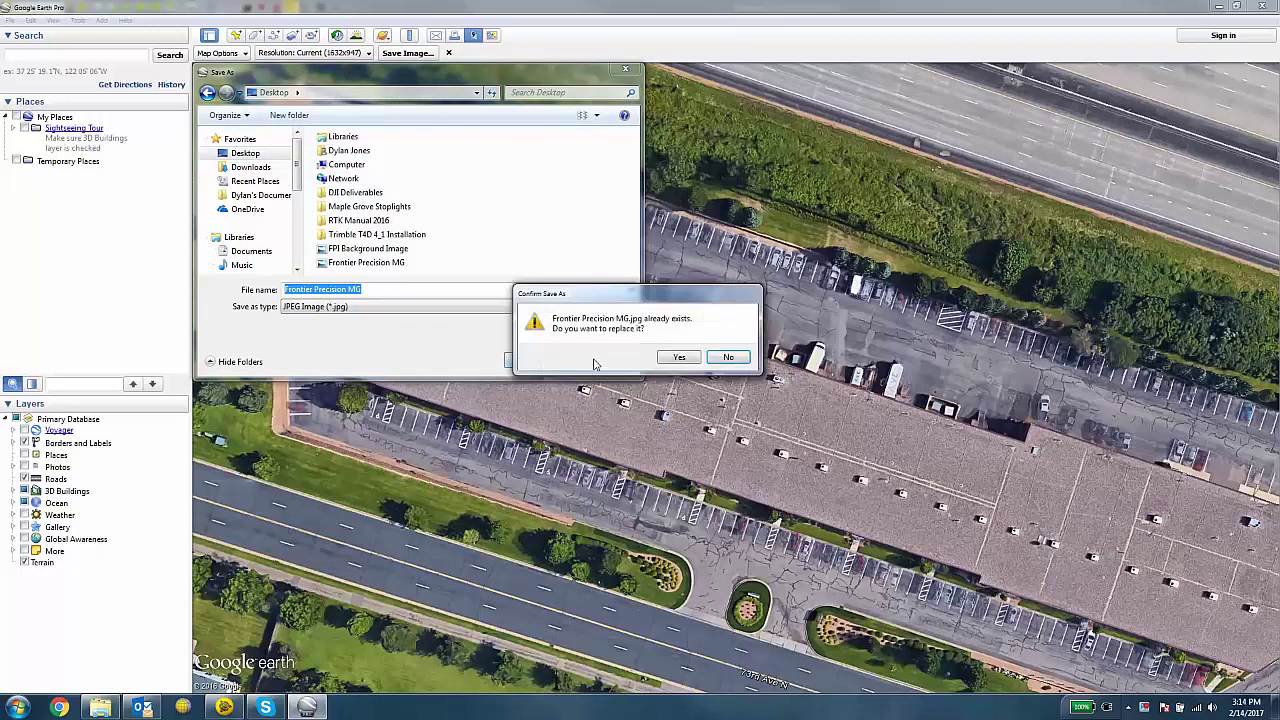
pyautogui.click(679, 357)
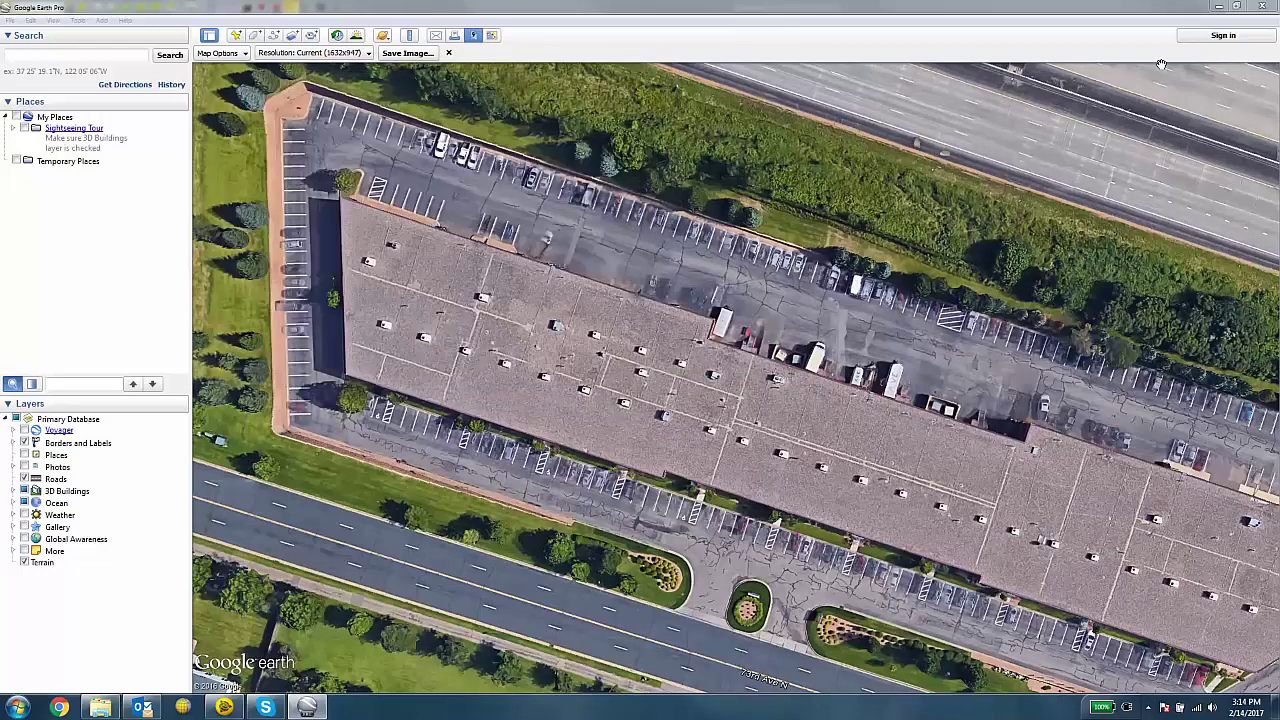
# Switch to Trimble Business Center and bring the Frontier Precision MG image from the Desktop folder into the Plan View.
pyautogui.click(1219, 9)
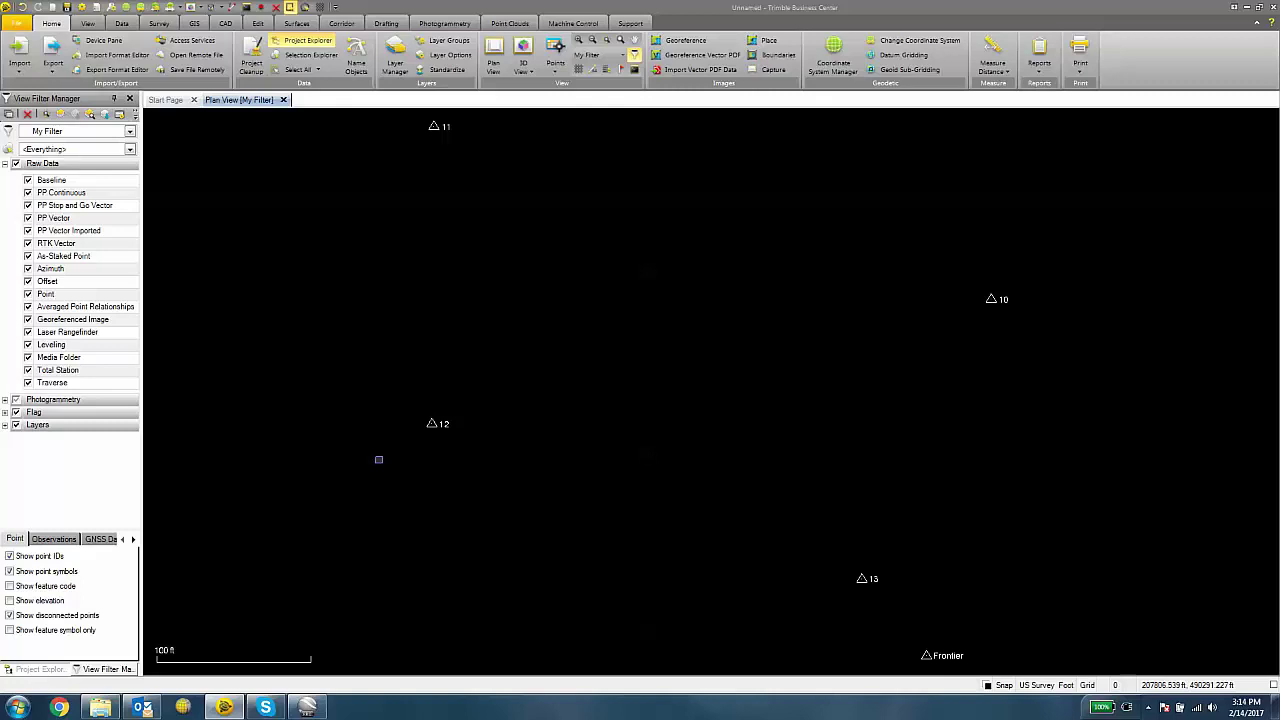
pyautogui.click(102, 711)
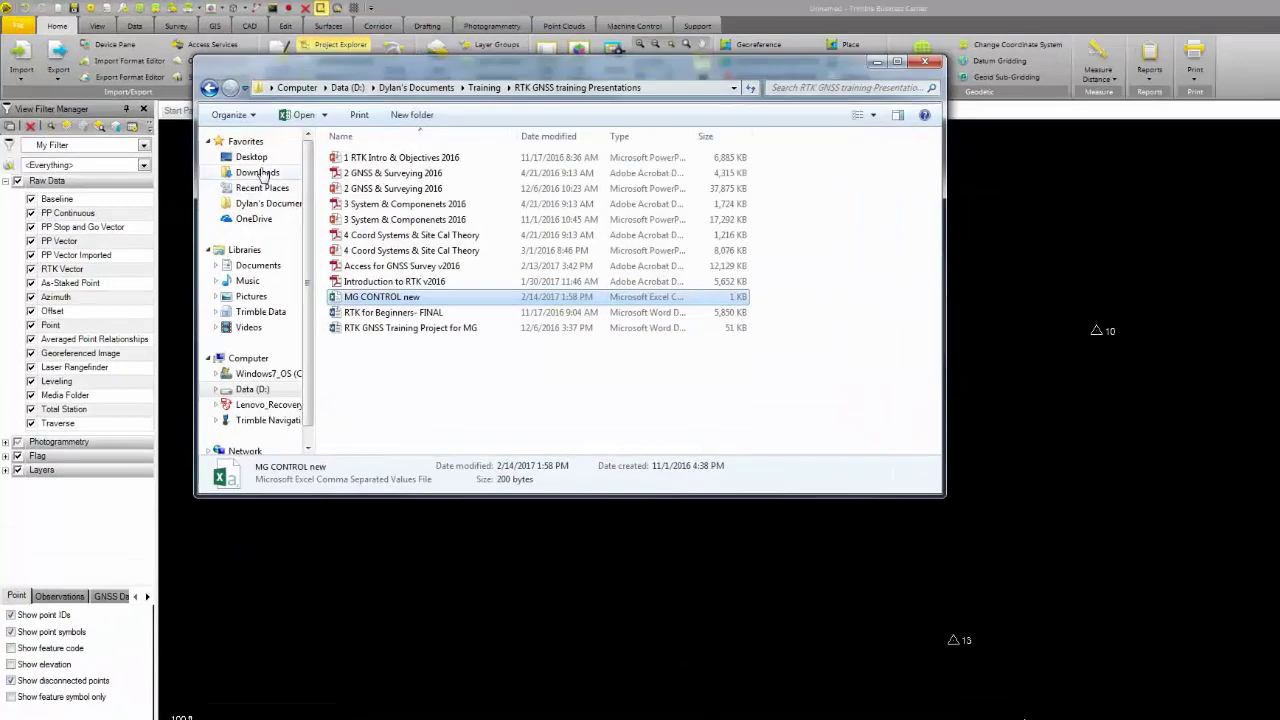
pyautogui.click(228, 142)
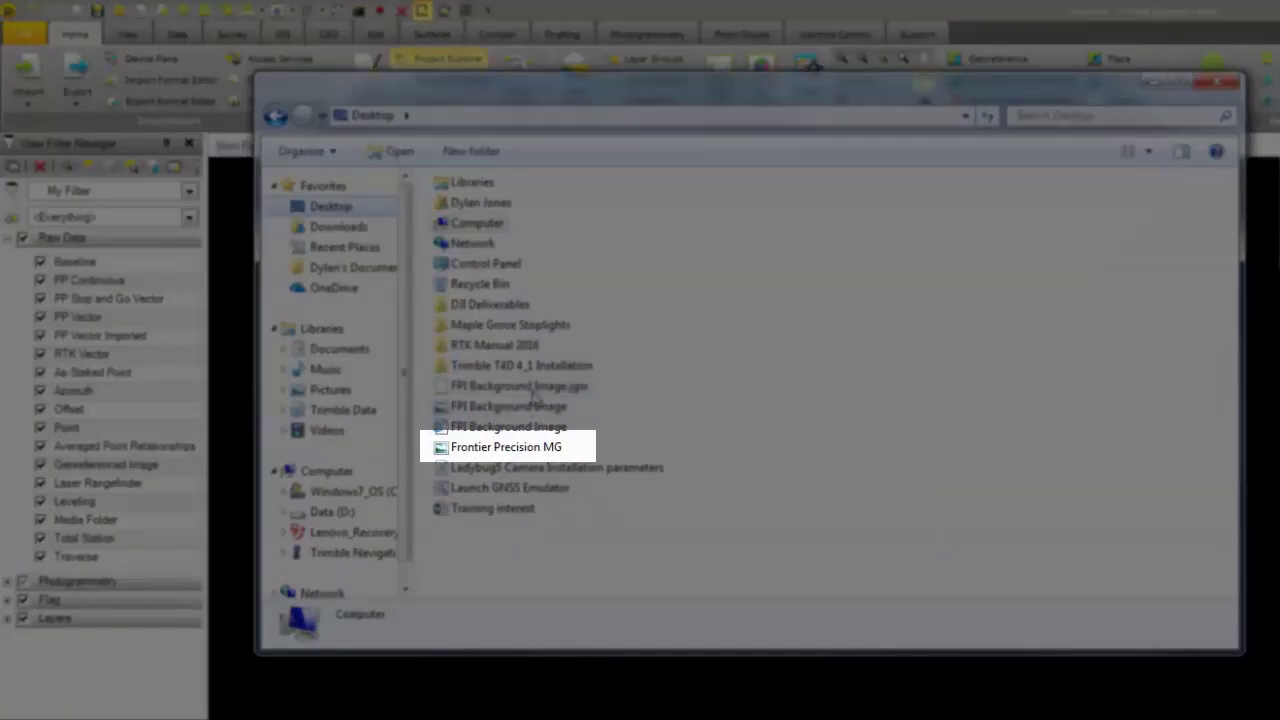
pyautogui.click(535, 408)
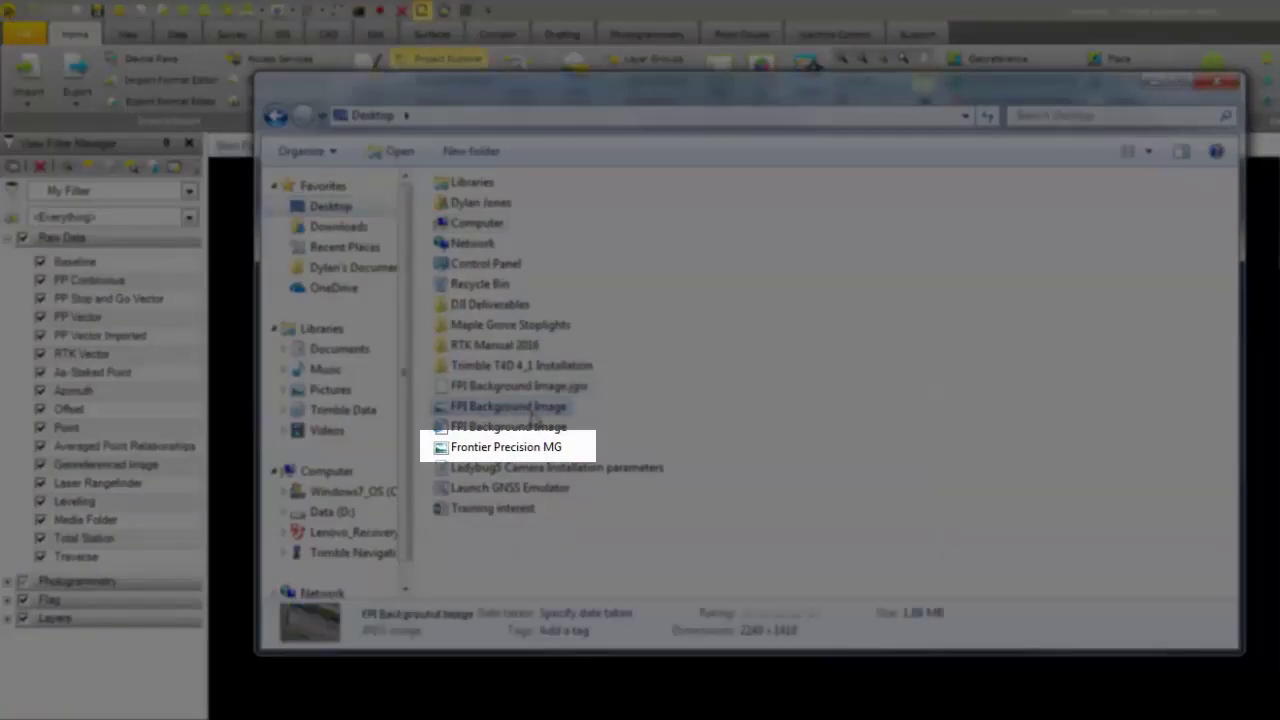
pyautogui.click(520, 447)
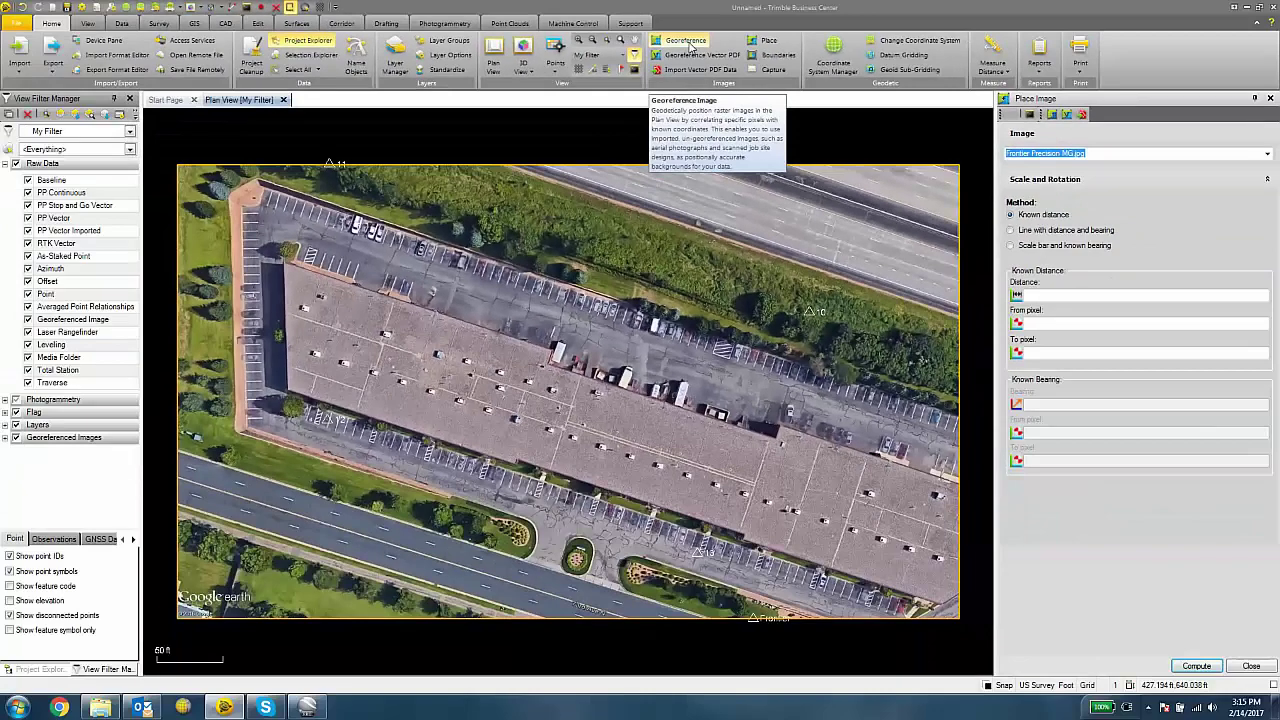
# Start georeferencing Frontier Precision MG.jpg and pair the pixel beside the entrance island's sign with the control point Frontier as point A.
pyautogui.click(571, 93)
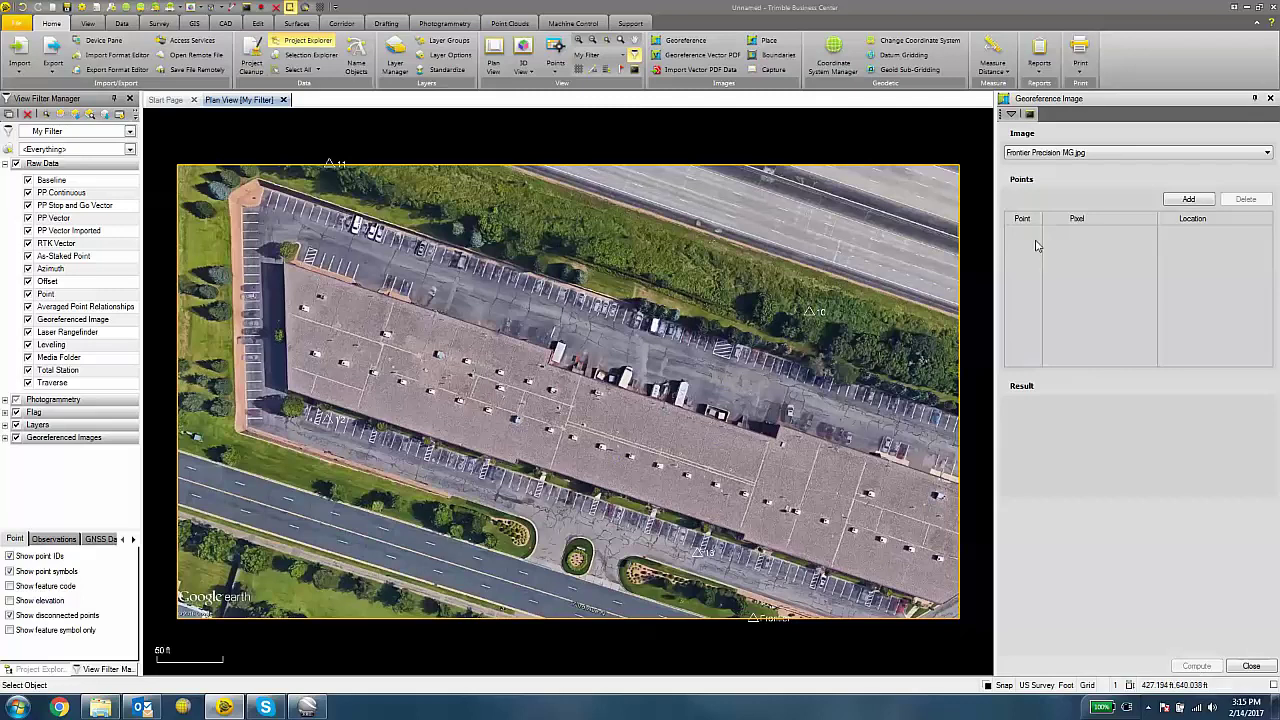
pyautogui.click(1198, 203)
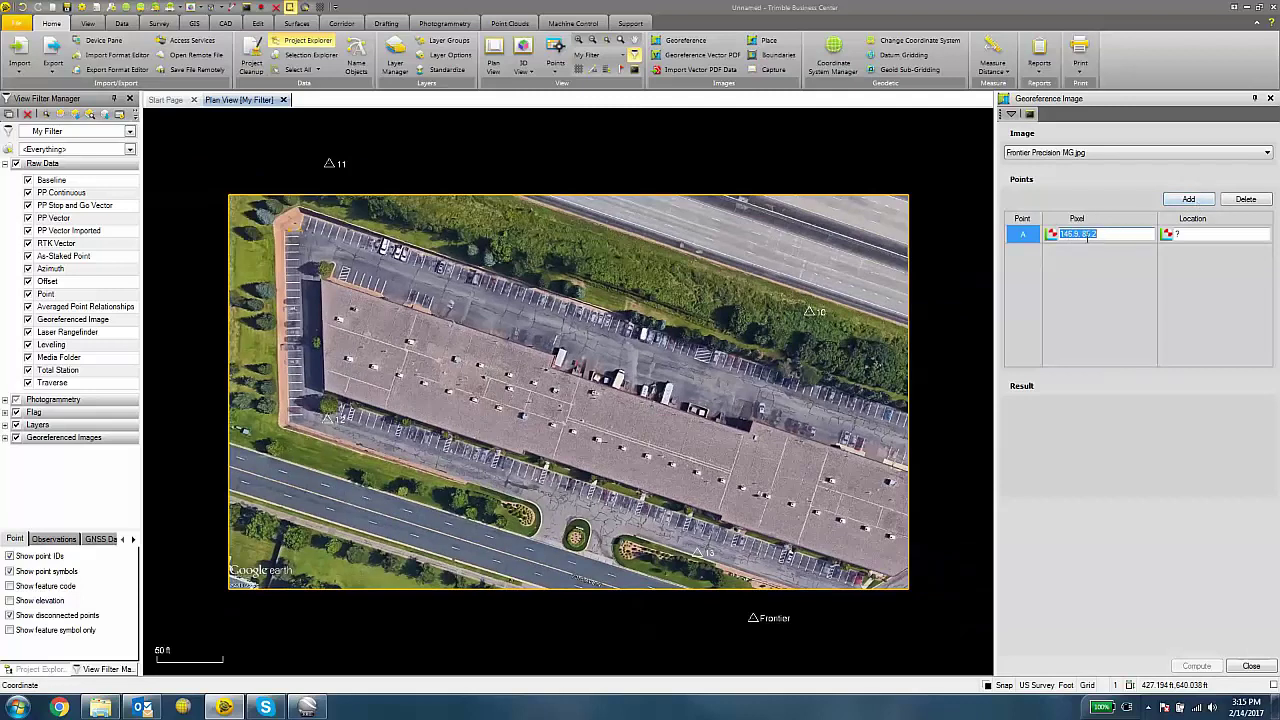
pyautogui.click(1178, 233)
pyautogui.scroll(5, 572, 518)
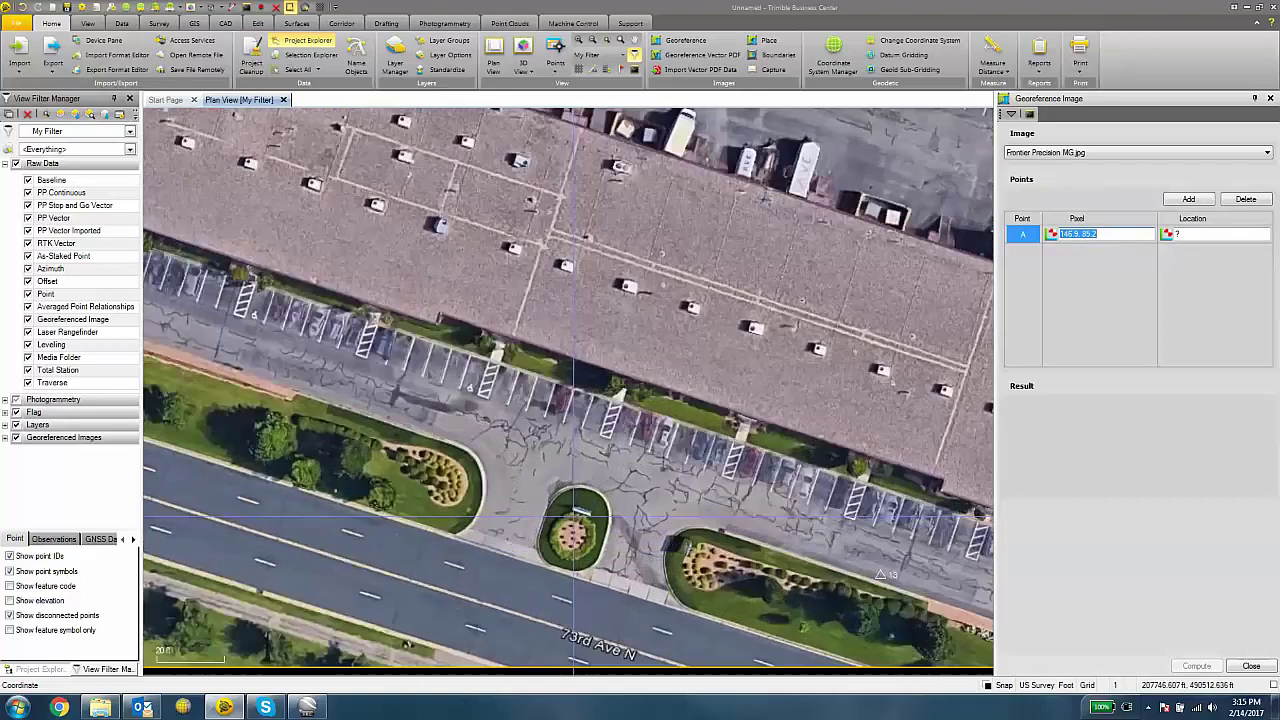
pyautogui.scroll(3, 572, 518)
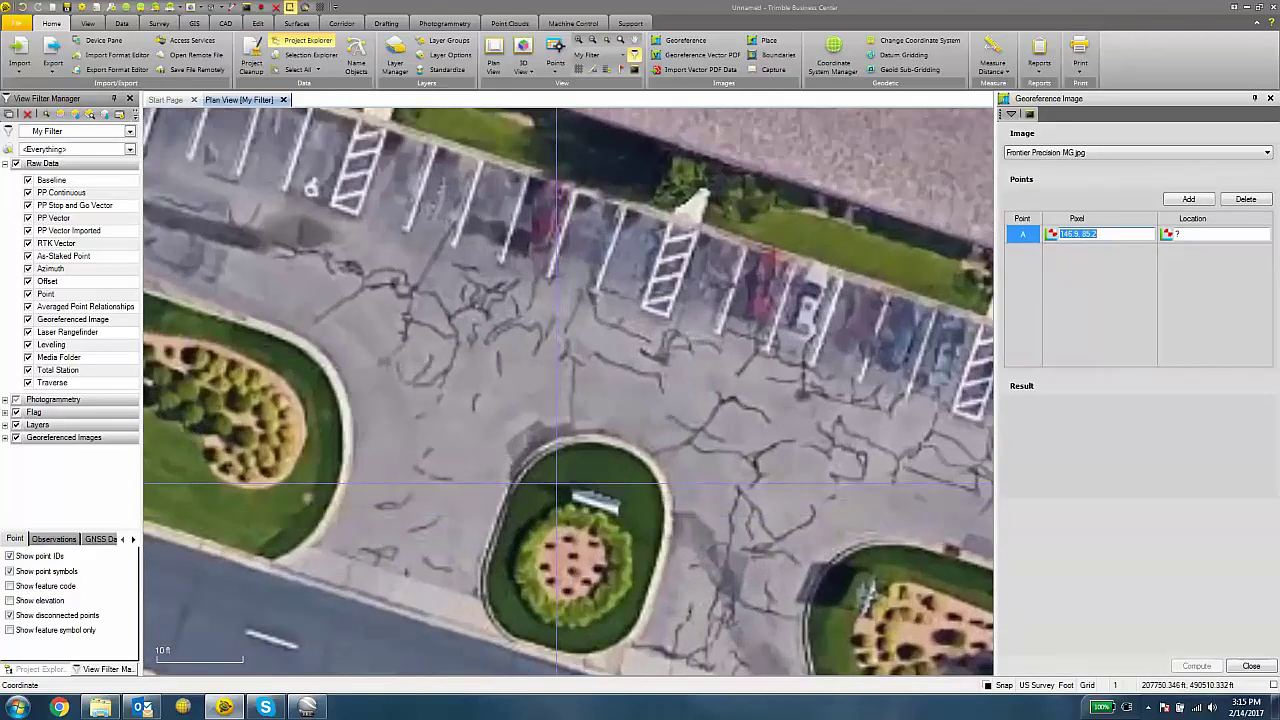
pyautogui.click(557, 484)
pyautogui.scroll(-8, 557, 484)
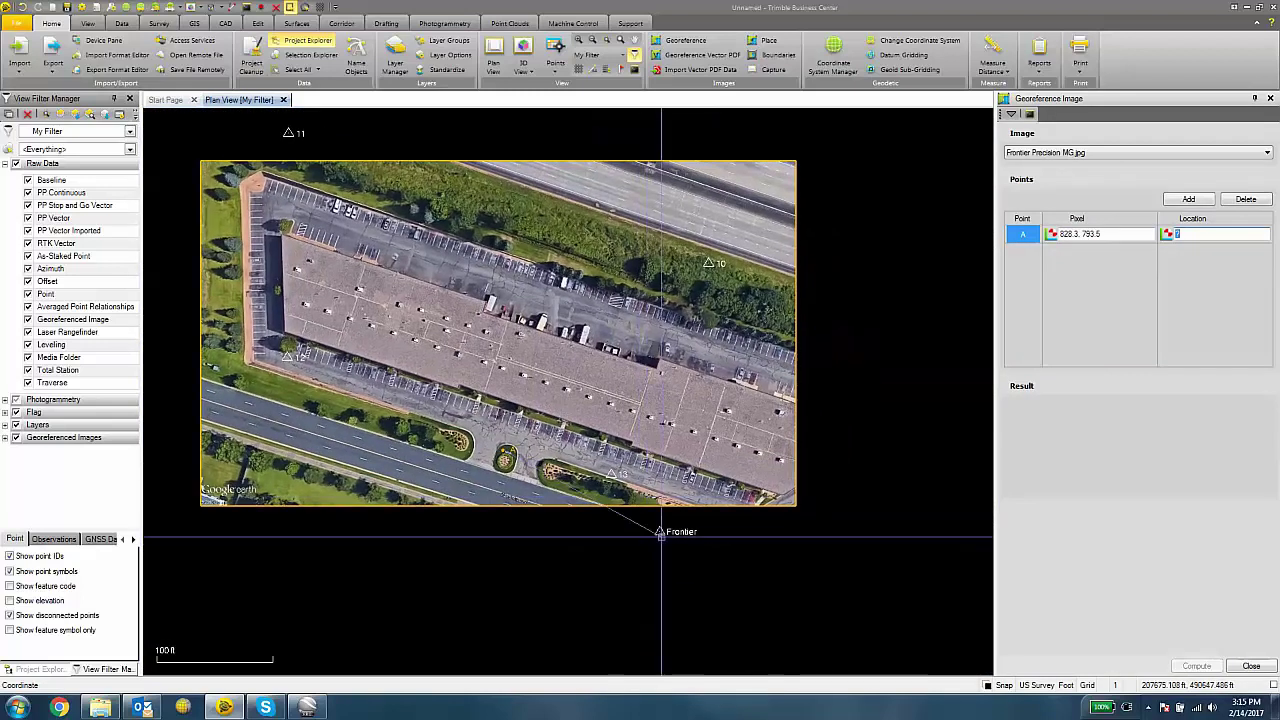
pyautogui.click(660, 531)
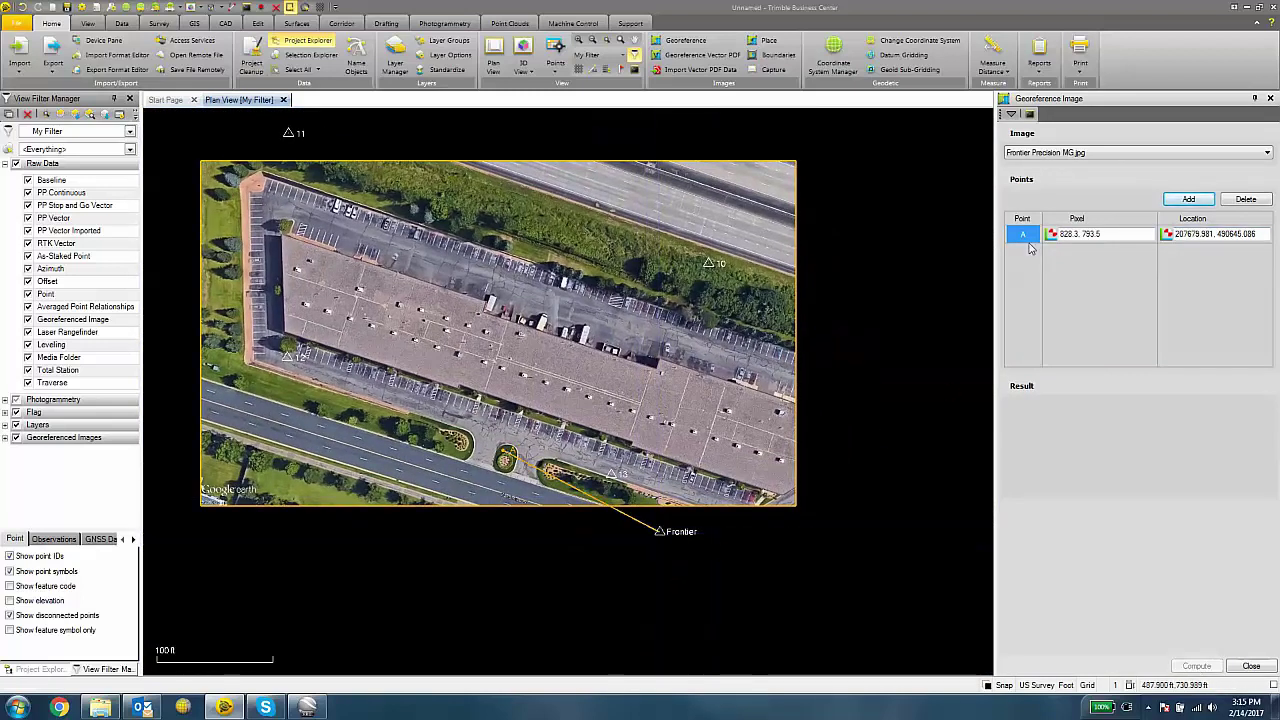
# Add georeferencing point B, pairing the end of the parking stripe near the building's lower-left corner with control point 12.
pyautogui.click(1189, 200)
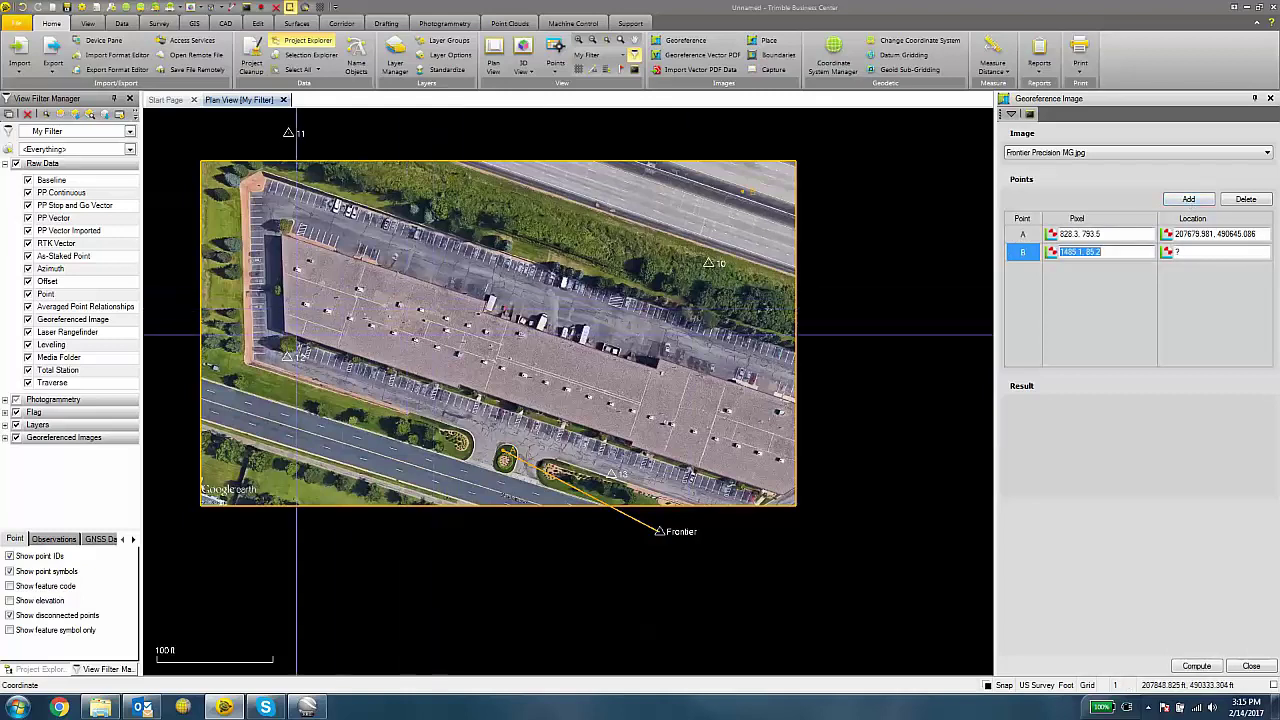
pyautogui.scroll(3, 260, 350)
pyautogui.scroll(4, 262, 350)
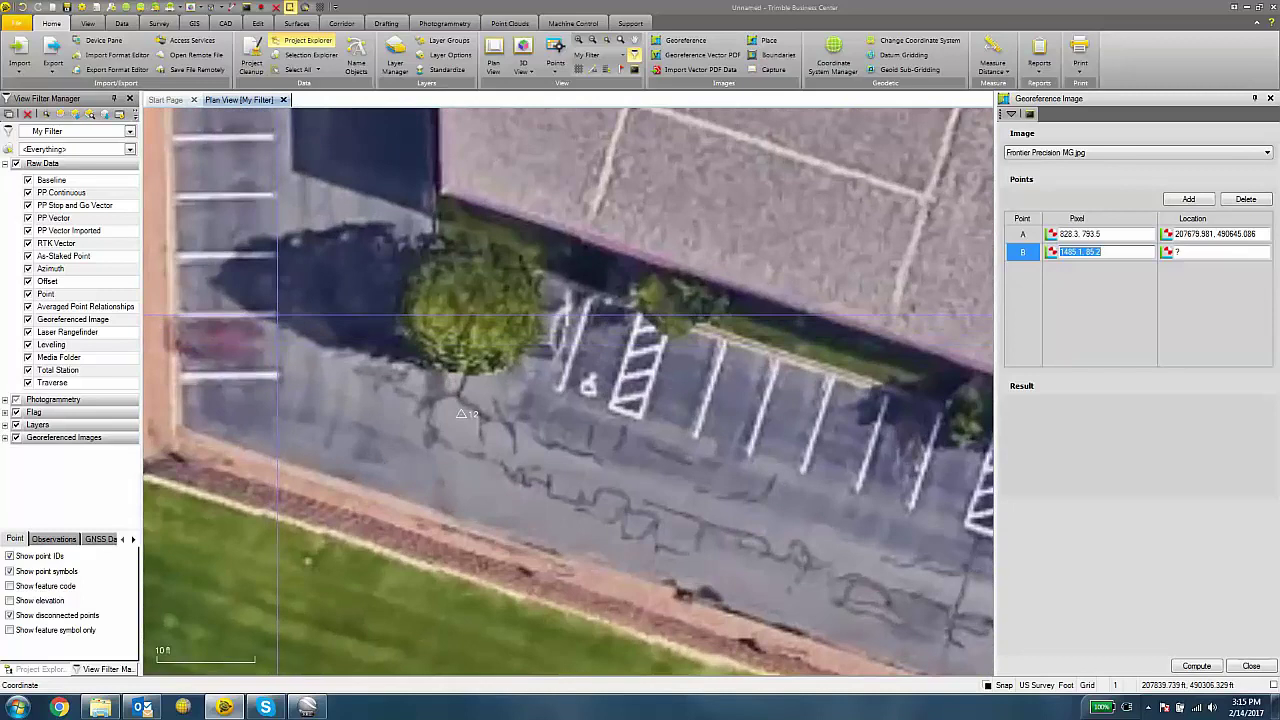
pyautogui.click(278, 315)
pyautogui.click(460, 413)
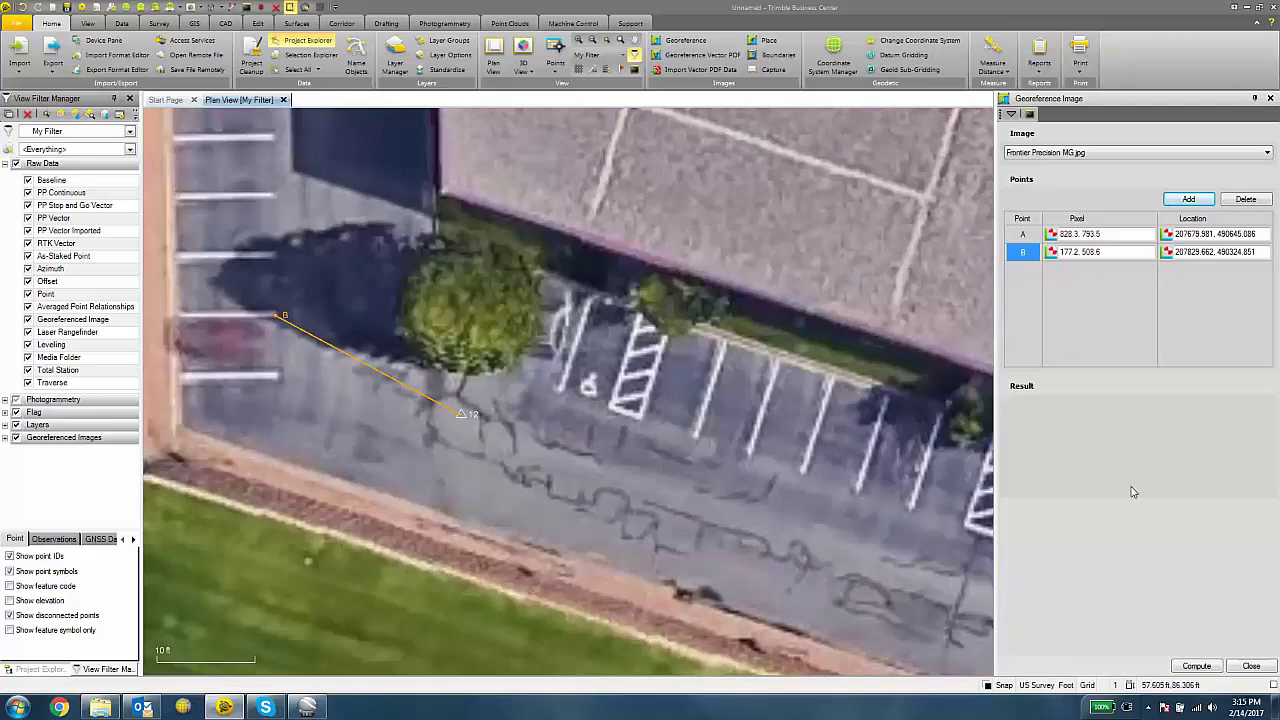
# Compute the georeferencing from points A and B, check the image's alignment with the control points, and close the image commands.
pyautogui.click(1196, 666)
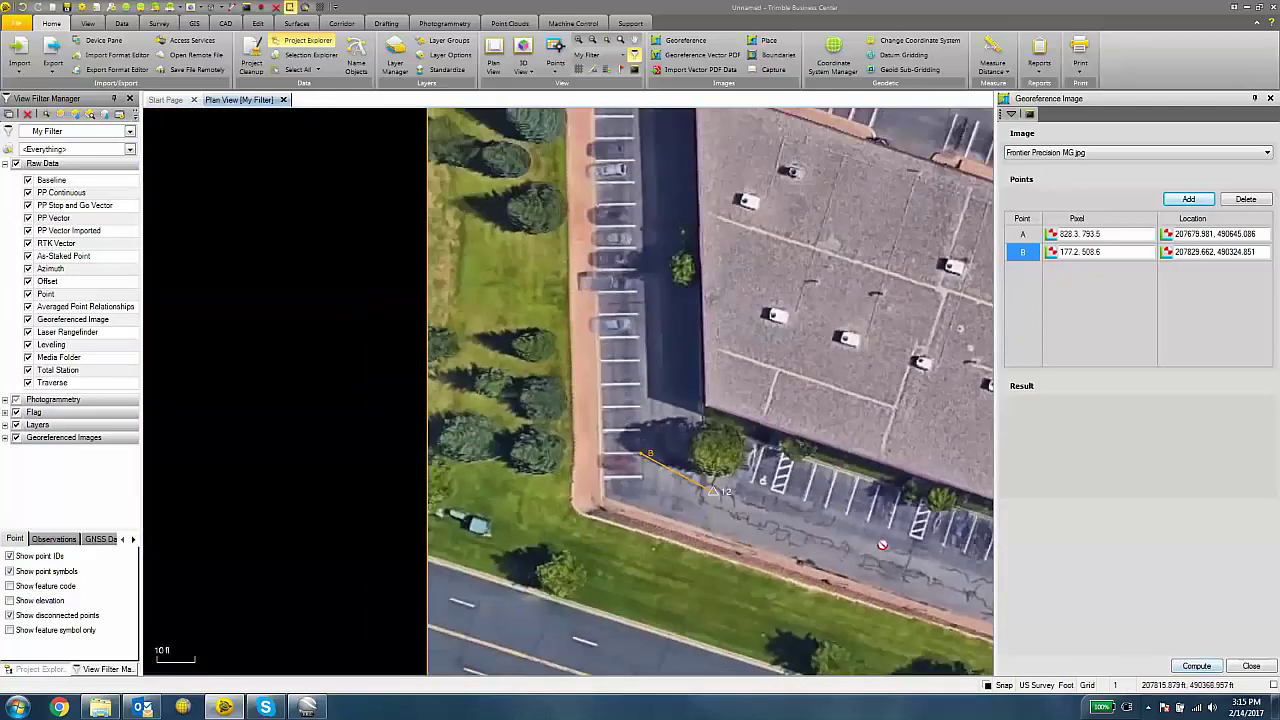
pyautogui.scroll(3, 333, 427)
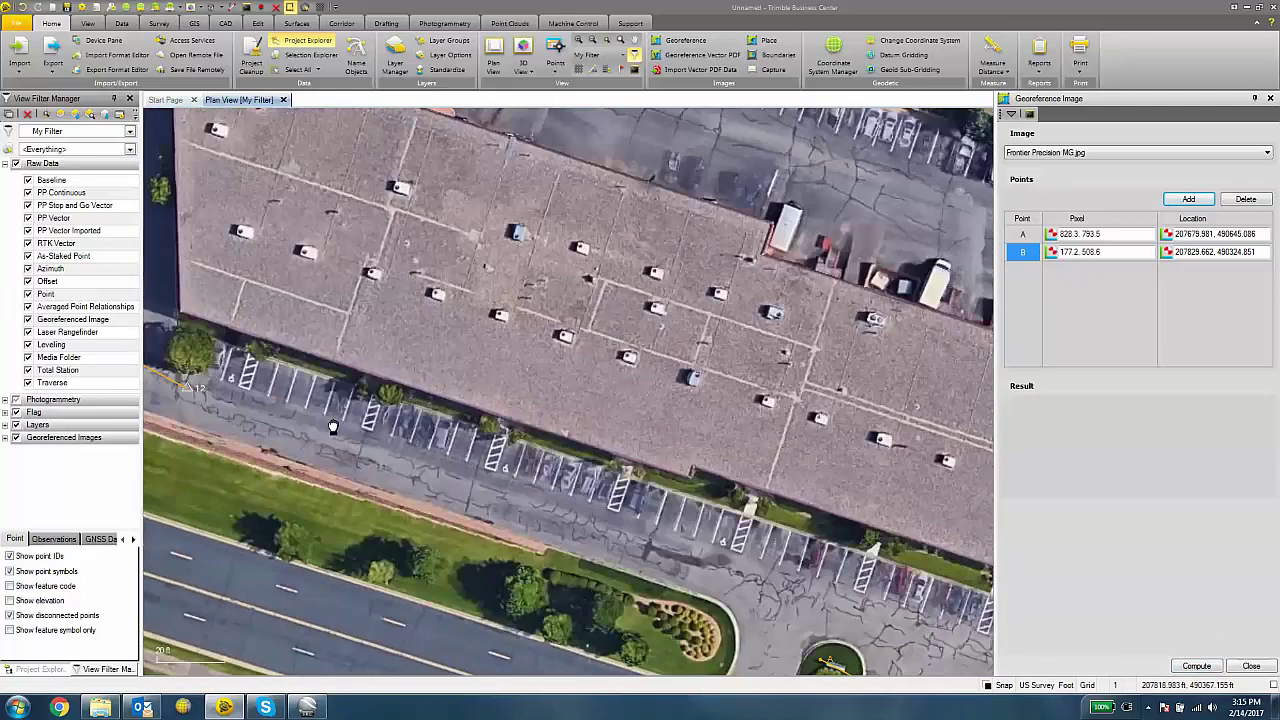
pyautogui.click(1197, 666)
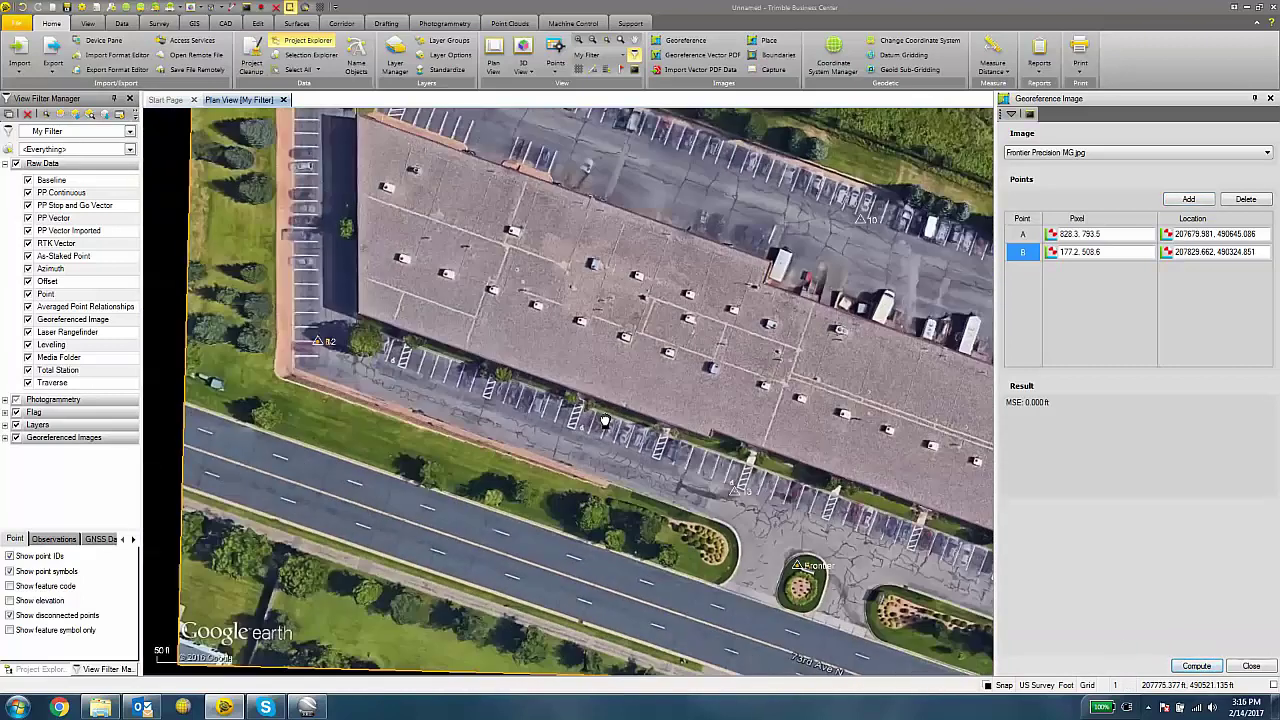
pyautogui.scroll(6, 724, 520)
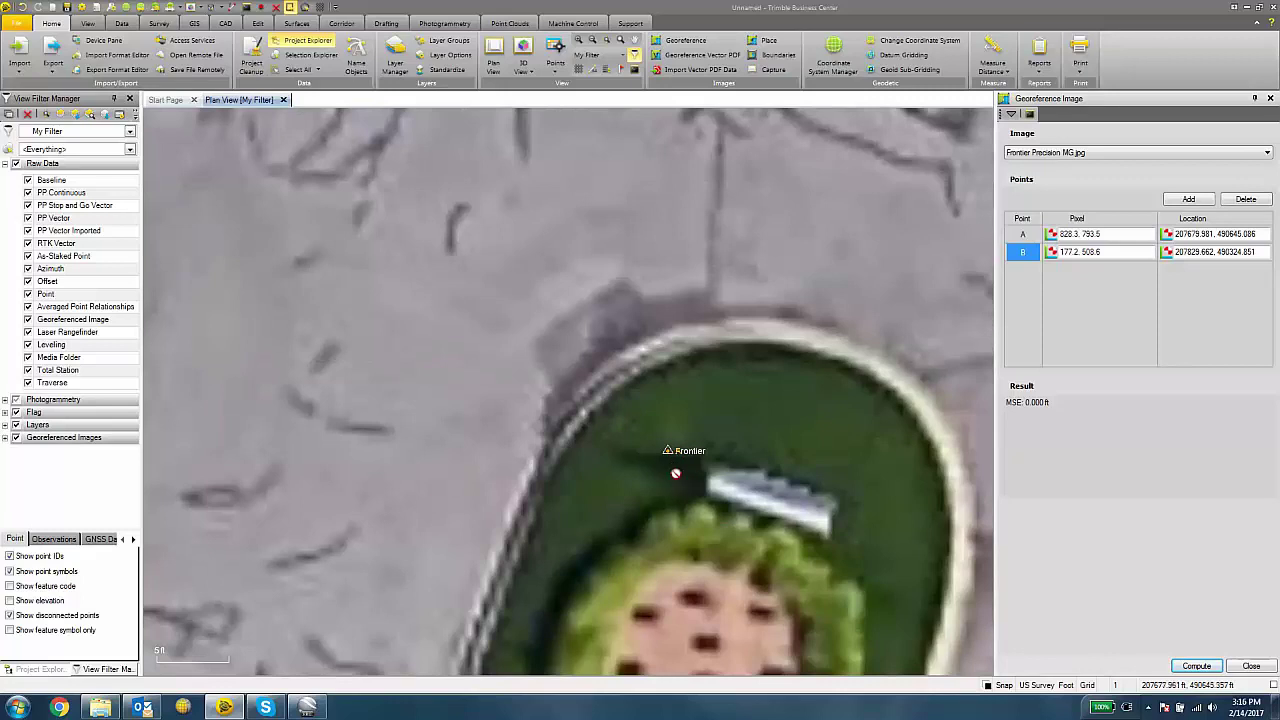
pyautogui.scroll(-8, 669, 451)
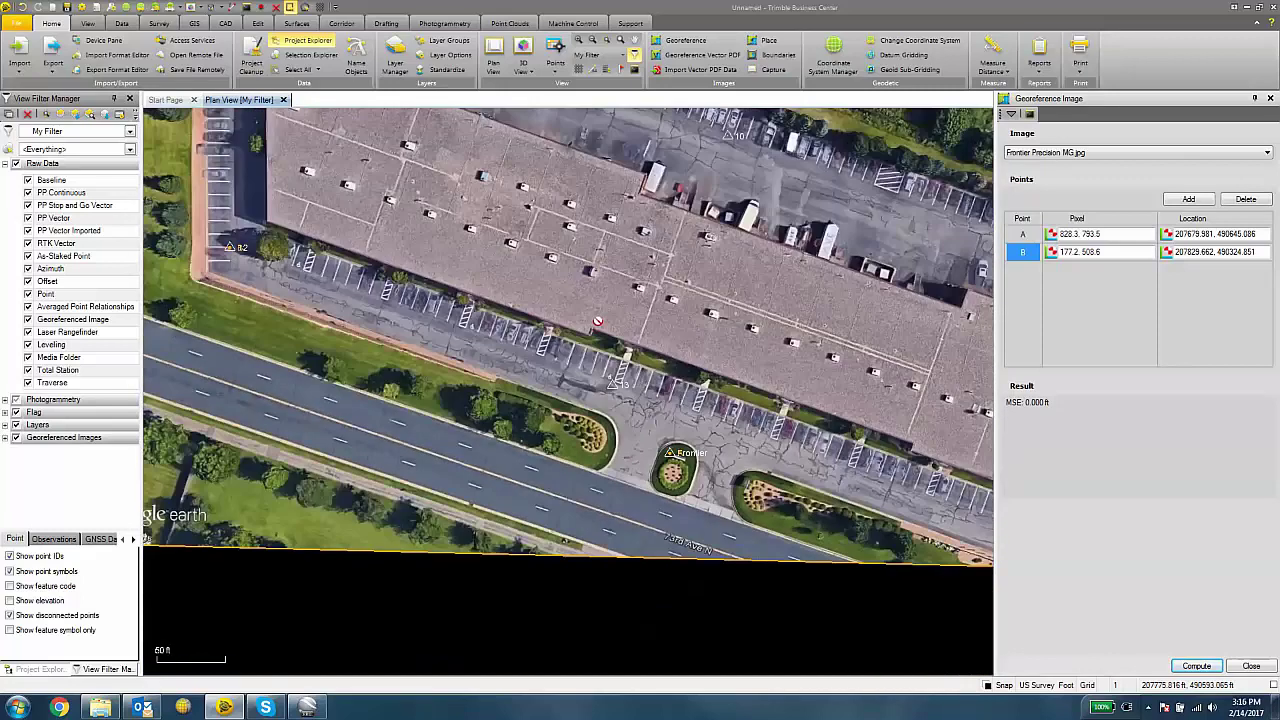
pyautogui.moveTo(592, 305); pyautogui.dragTo(600, 500, button='middle')
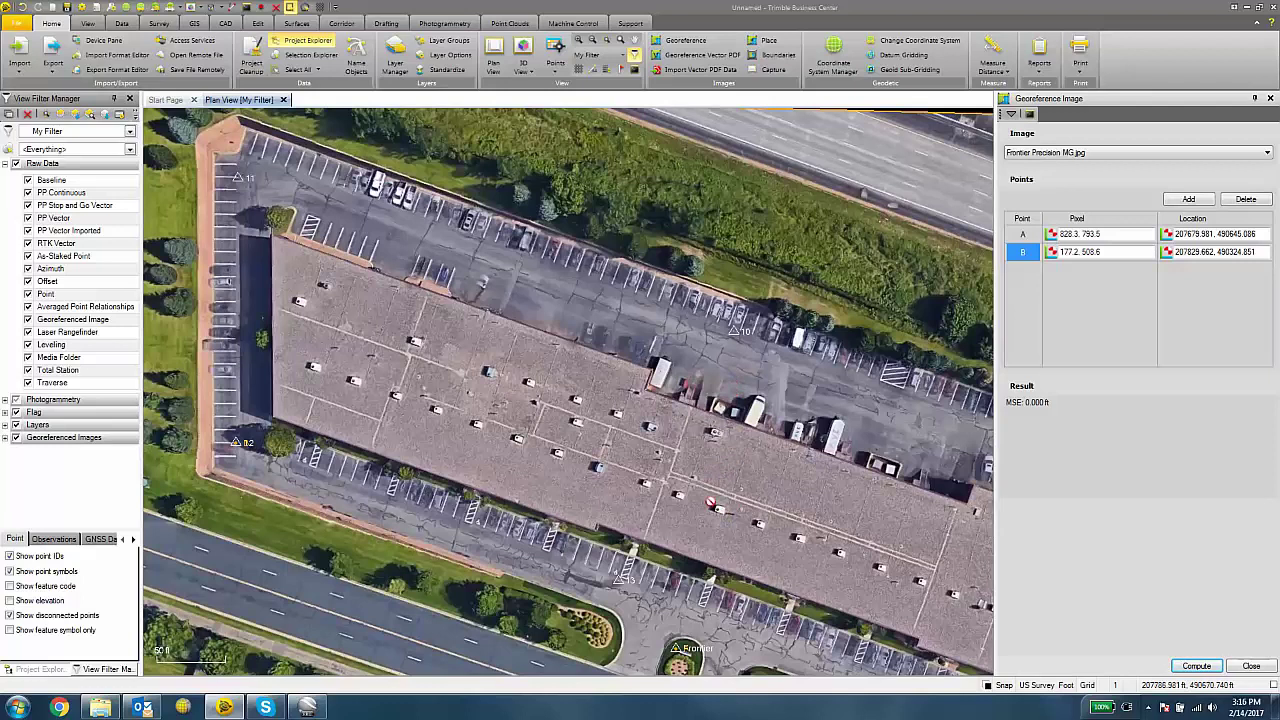
pyautogui.scroll(-3, 709, 496)
pyautogui.moveTo(644, 474); pyautogui.dragTo(638, 479, button='middle')
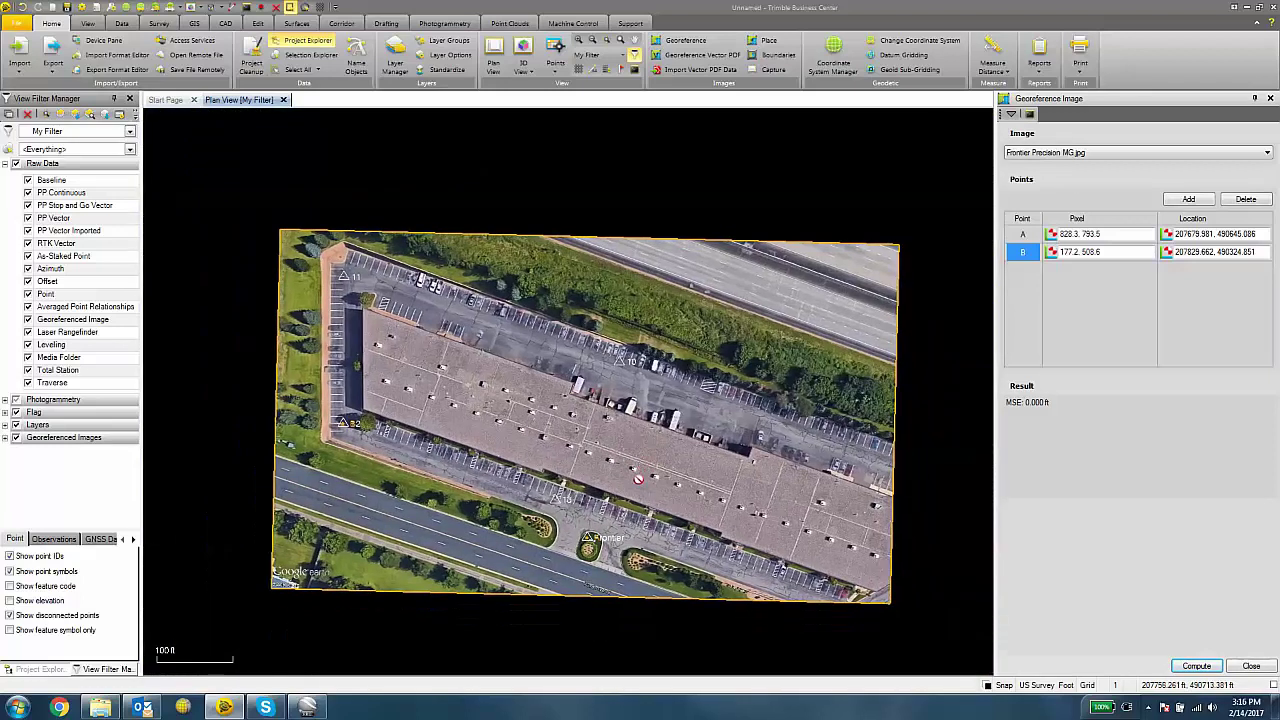
pyautogui.click(1250, 666)
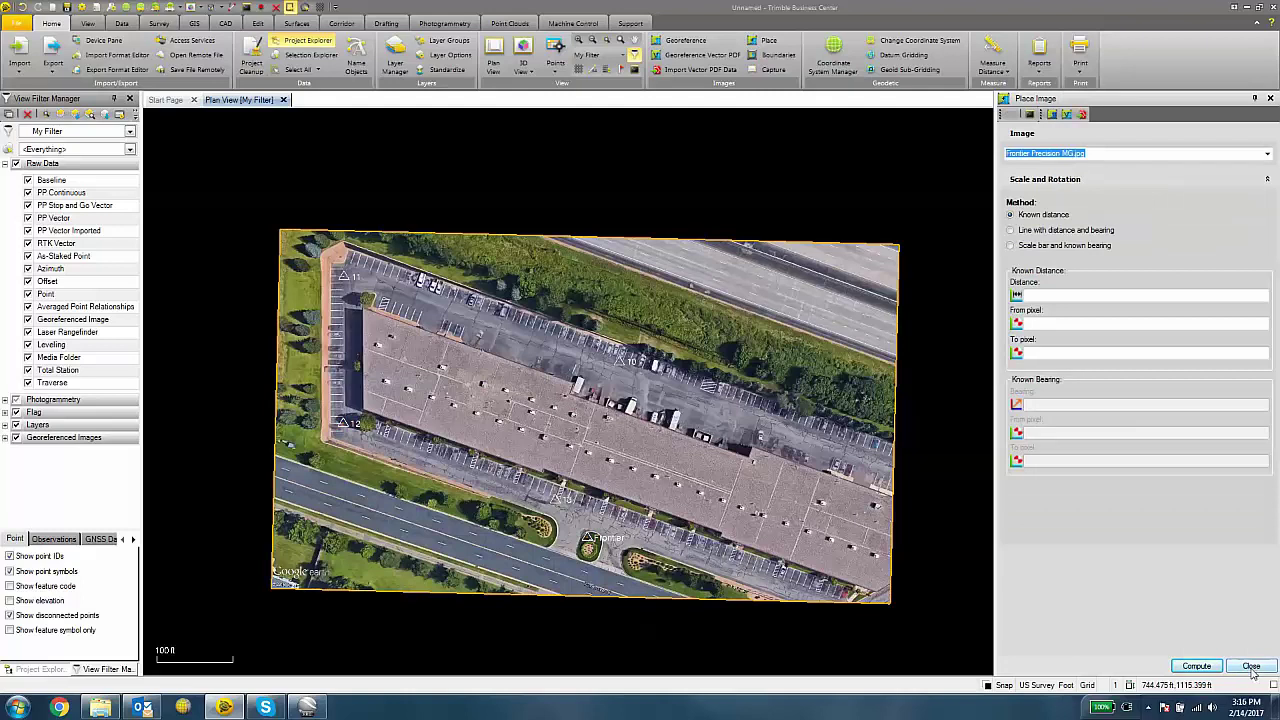
pyautogui.click(1250, 666)
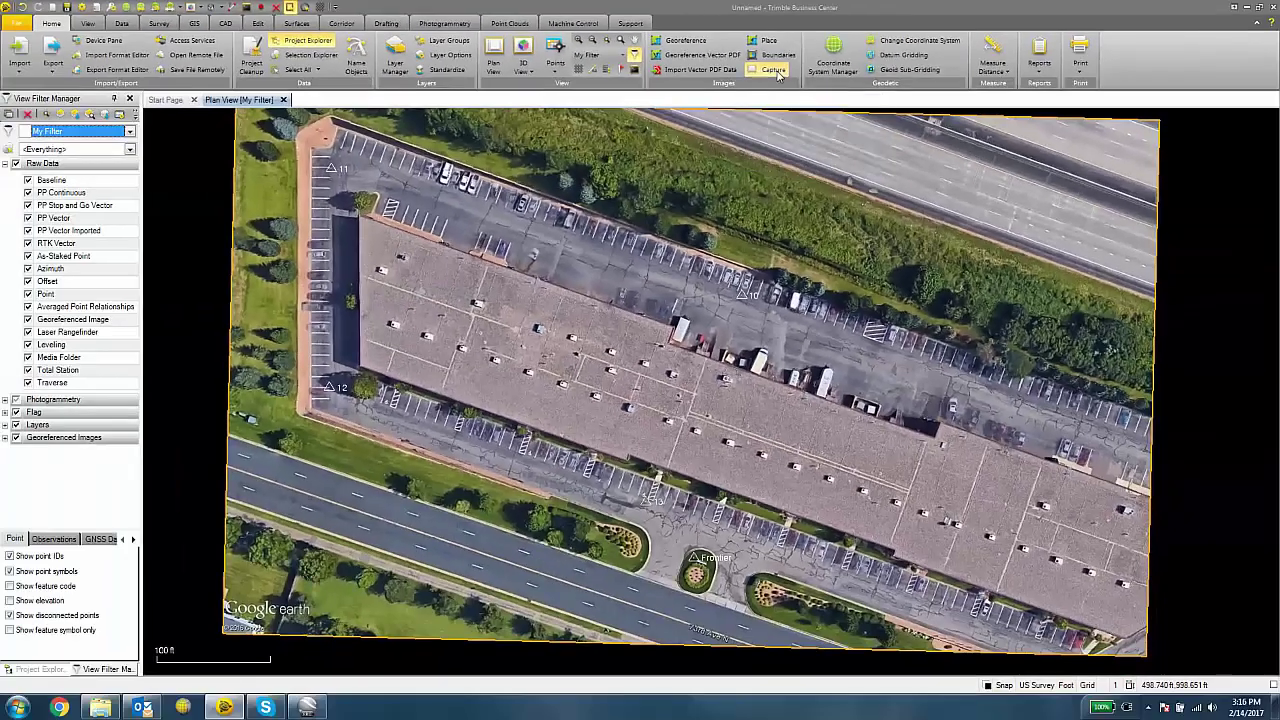
# Start the Capture Image command with the building and its parking lots framed in the Plan View, and hide the layers.
pyautogui.click(775, 70)
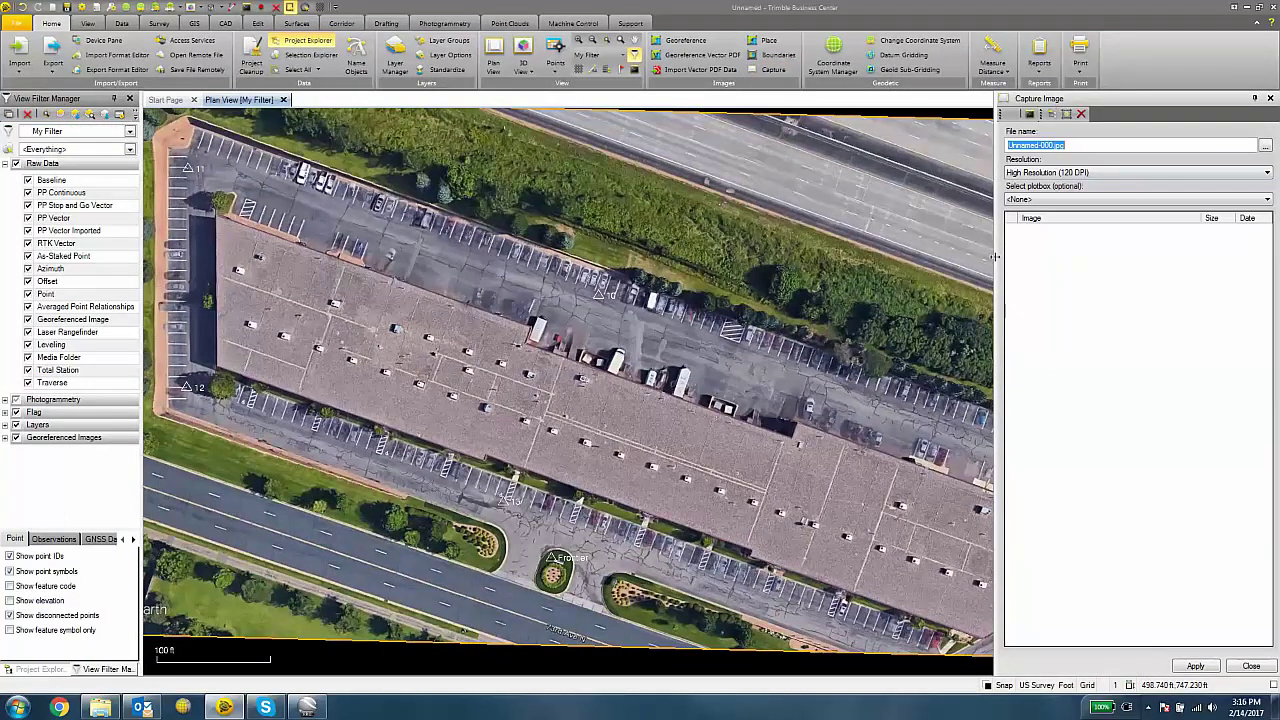
pyautogui.moveTo(1012, 257); pyautogui.dragTo(1058, 258)
pyautogui.scroll(2, 284, 275)
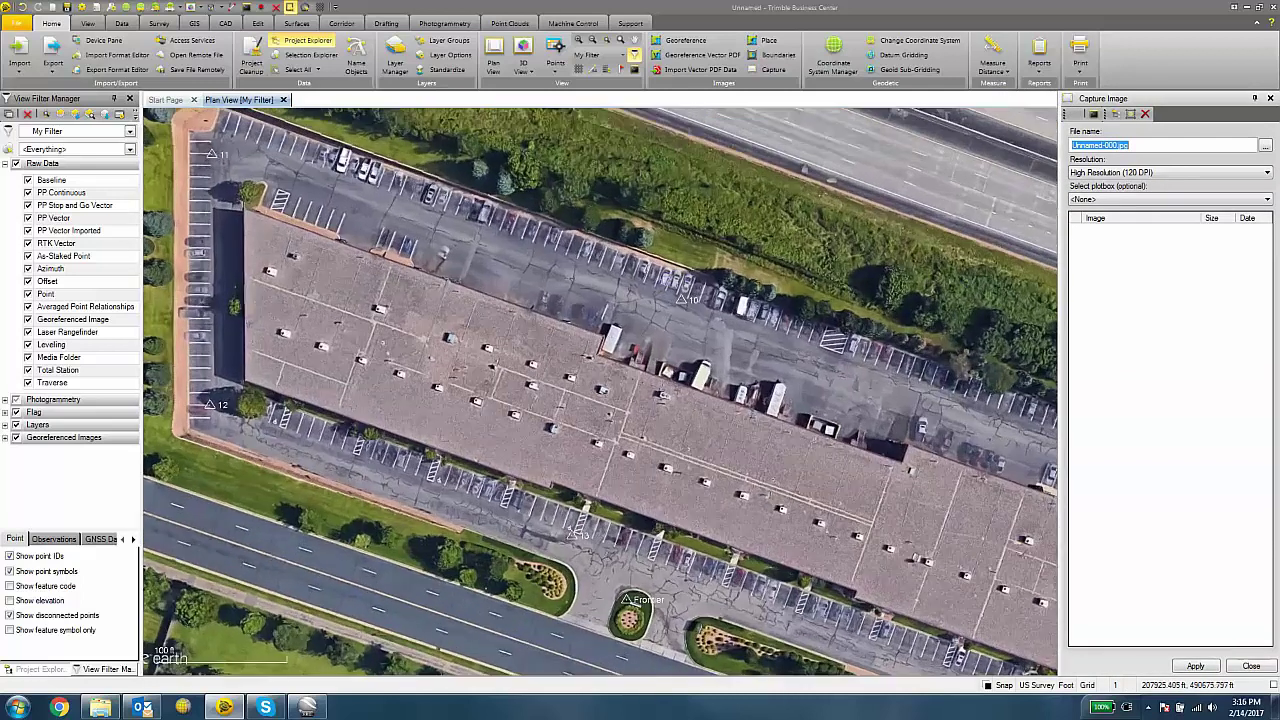
pyautogui.moveTo(658, 281); pyautogui.dragTo(662, 290, button='middle')
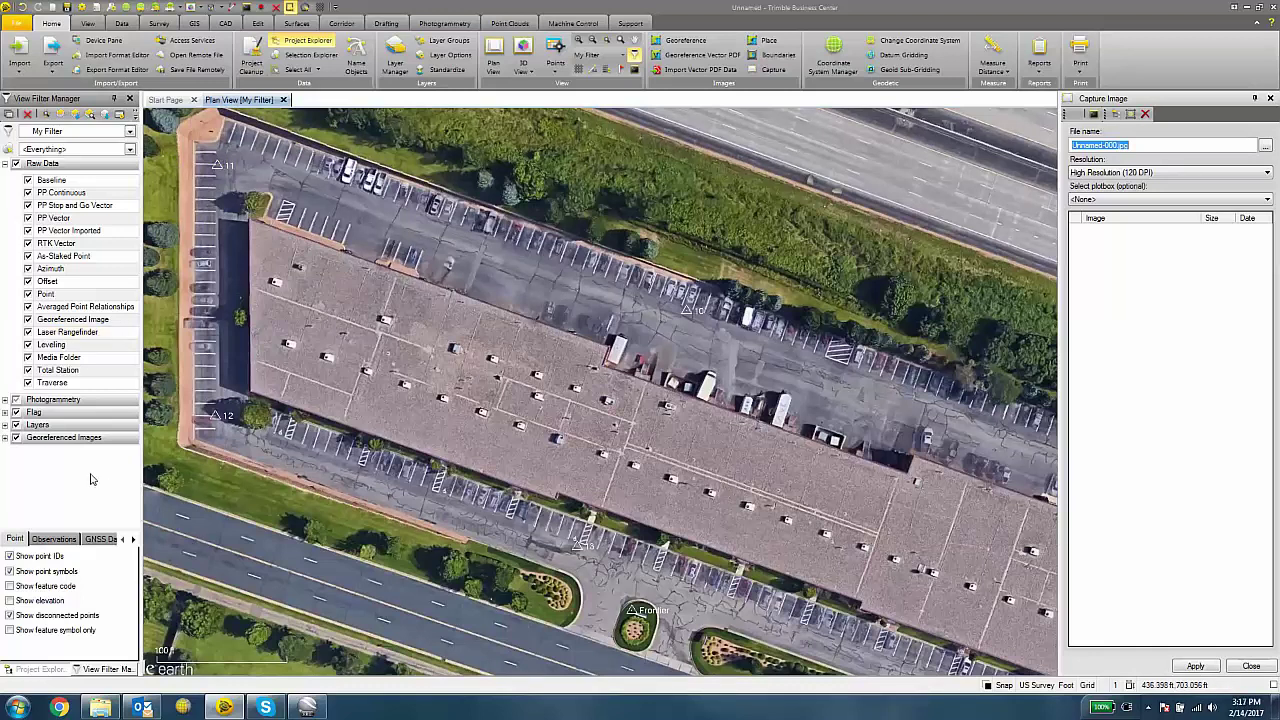
pyautogui.click(16, 426)
pyautogui.click(16, 426)
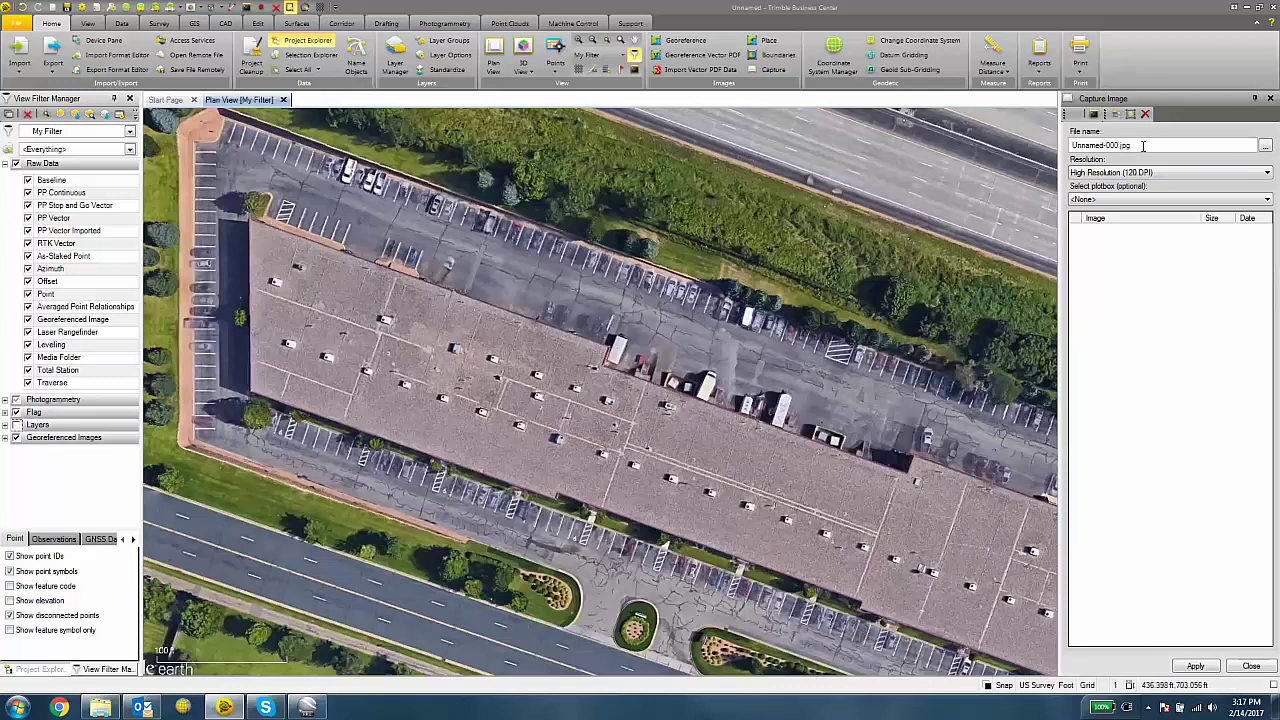
# Set the capture's output file to a JPEG named Background FPI in the Desktop folder.
pyautogui.click(1265, 146)
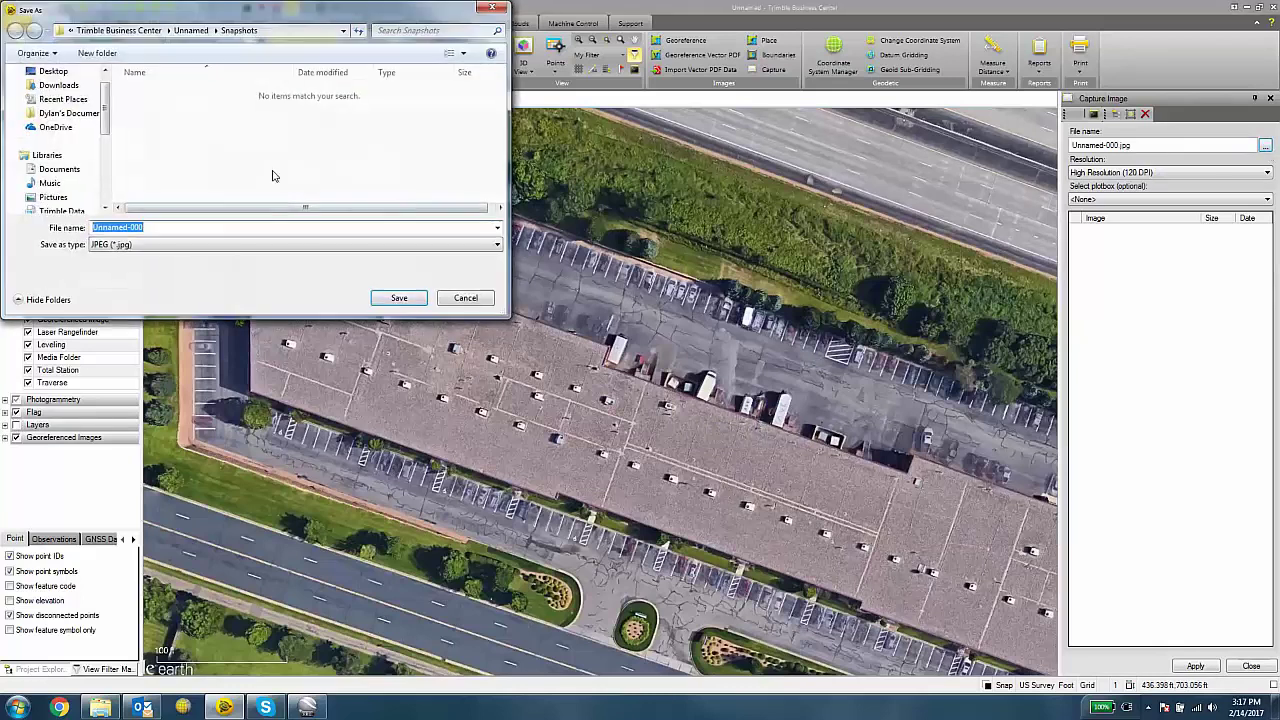
pyautogui.scroll(1, 100, 95)
pyautogui.click(70, 91)
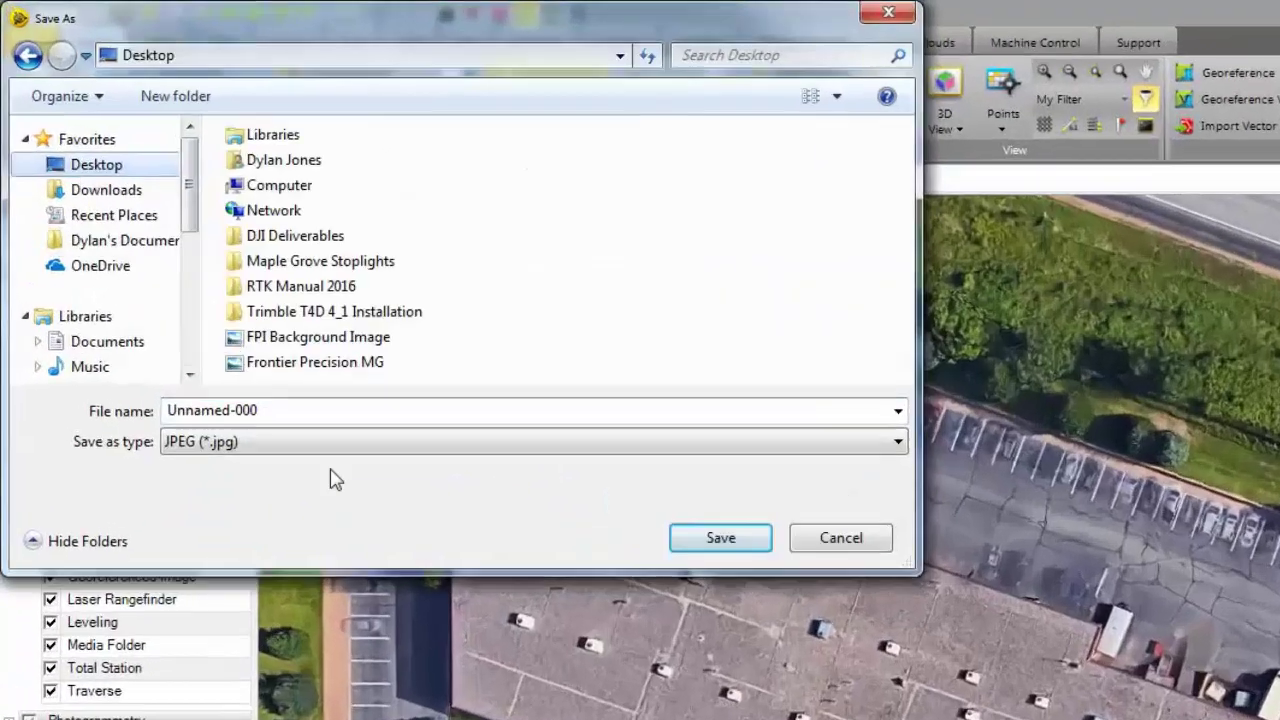
pyautogui.click(281, 409)
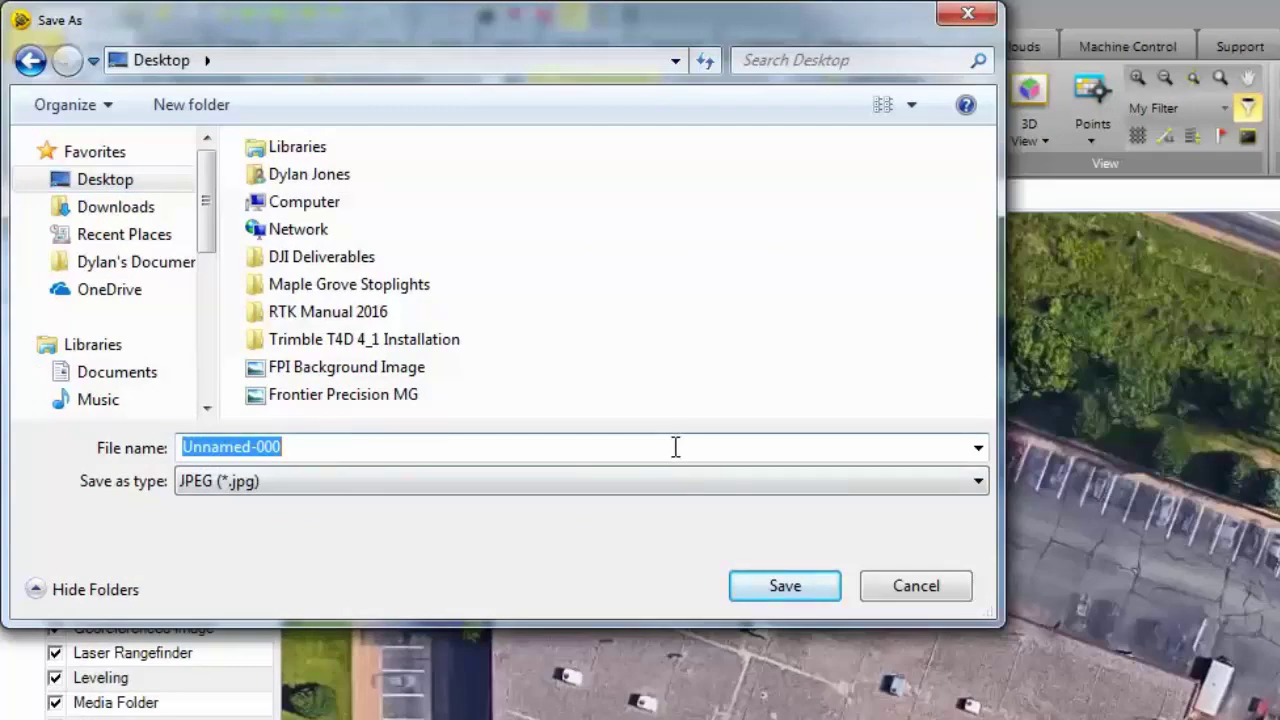
pyautogui.write('Background')
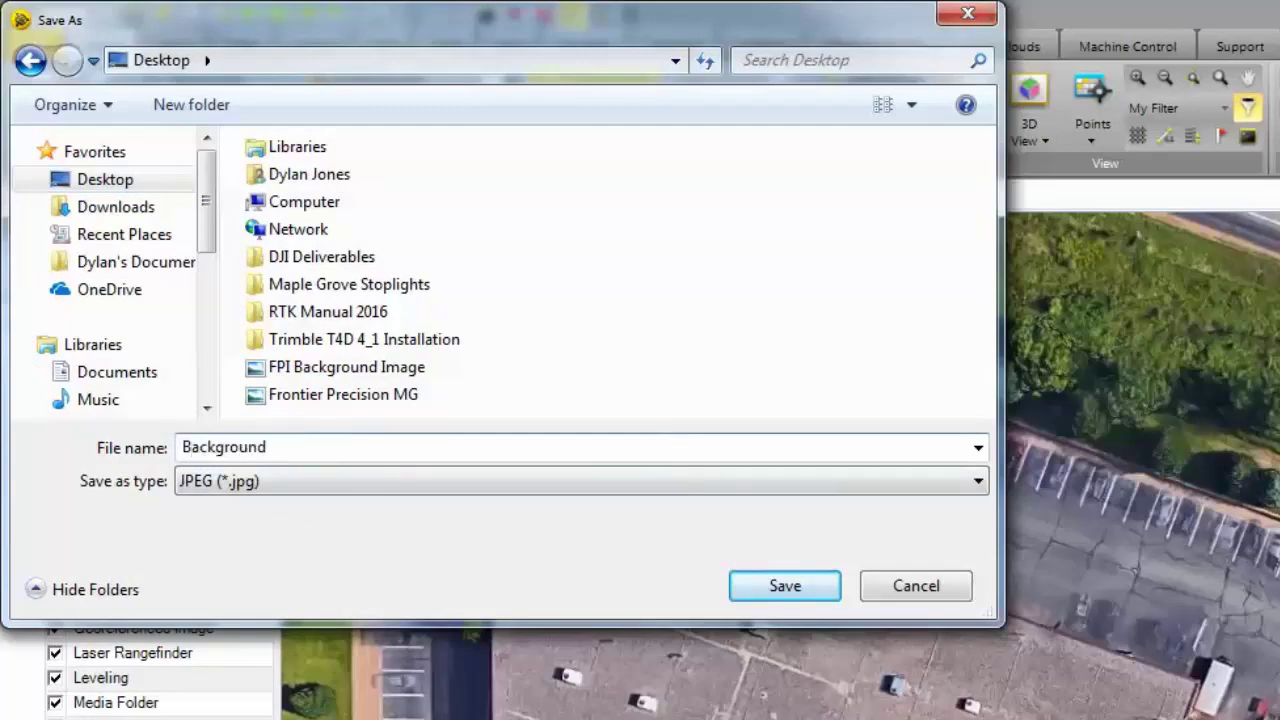
pyautogui.write(' FPI')
pyautogui.click(577, 484)
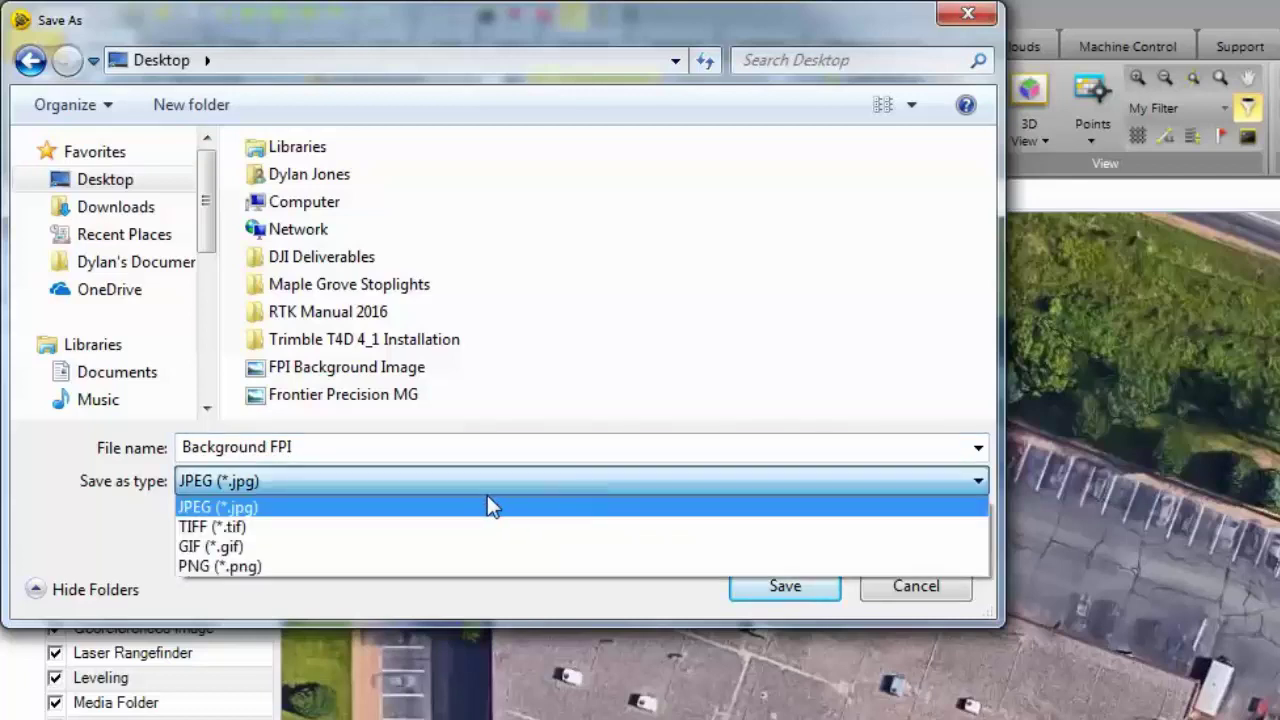
pyautogui.click(96, 552)
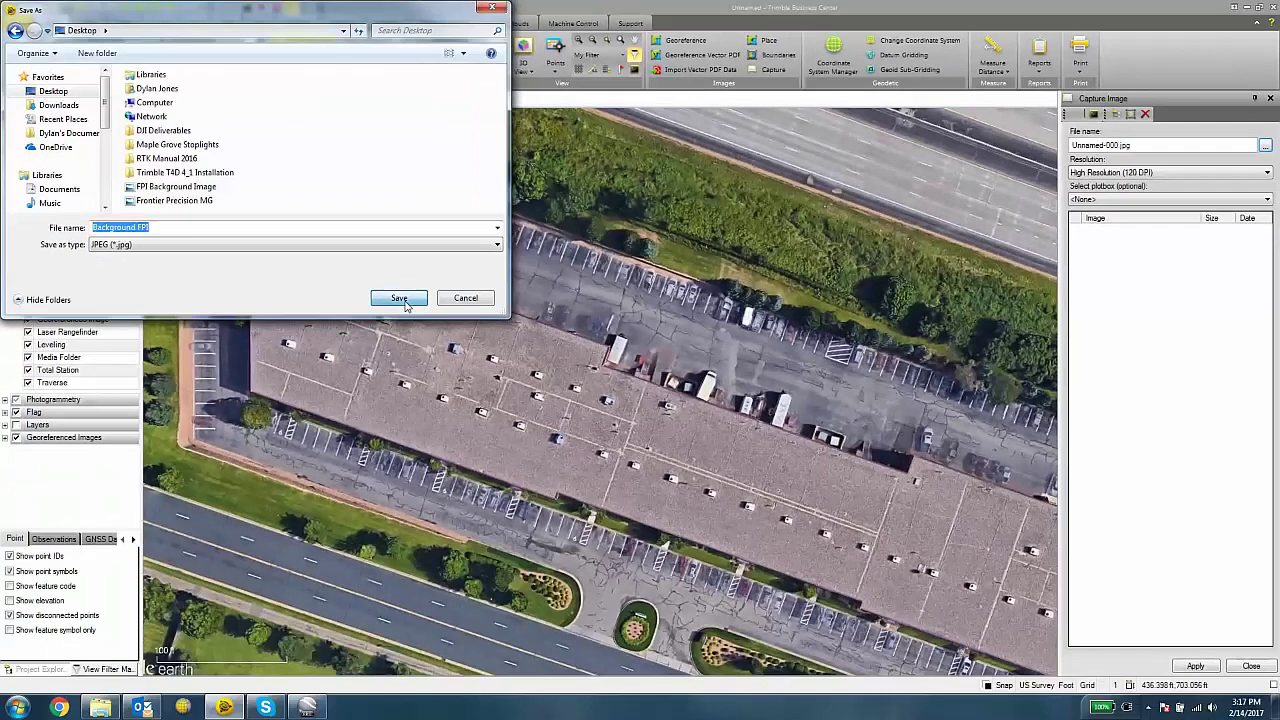
pyautogui.click(403, 301)
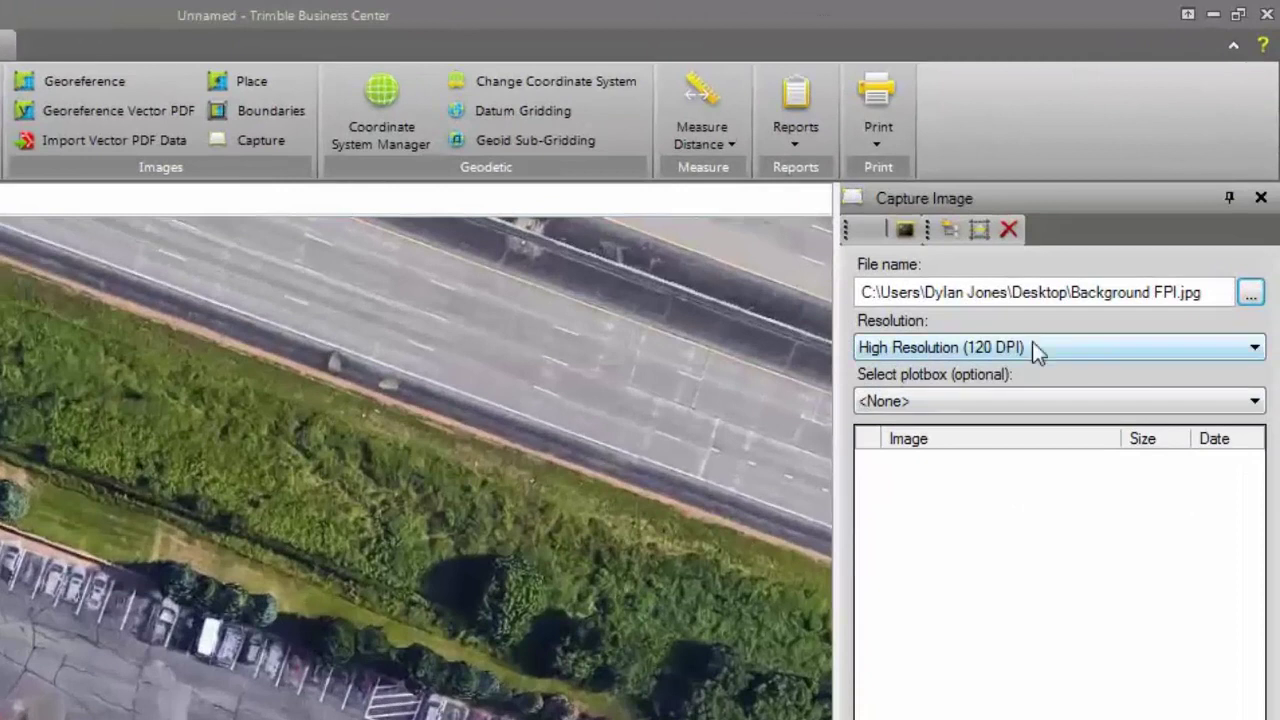
# Choose High Resolution (120 DPI) and capture the plan view image.
pyautogui.click(1032, 347)
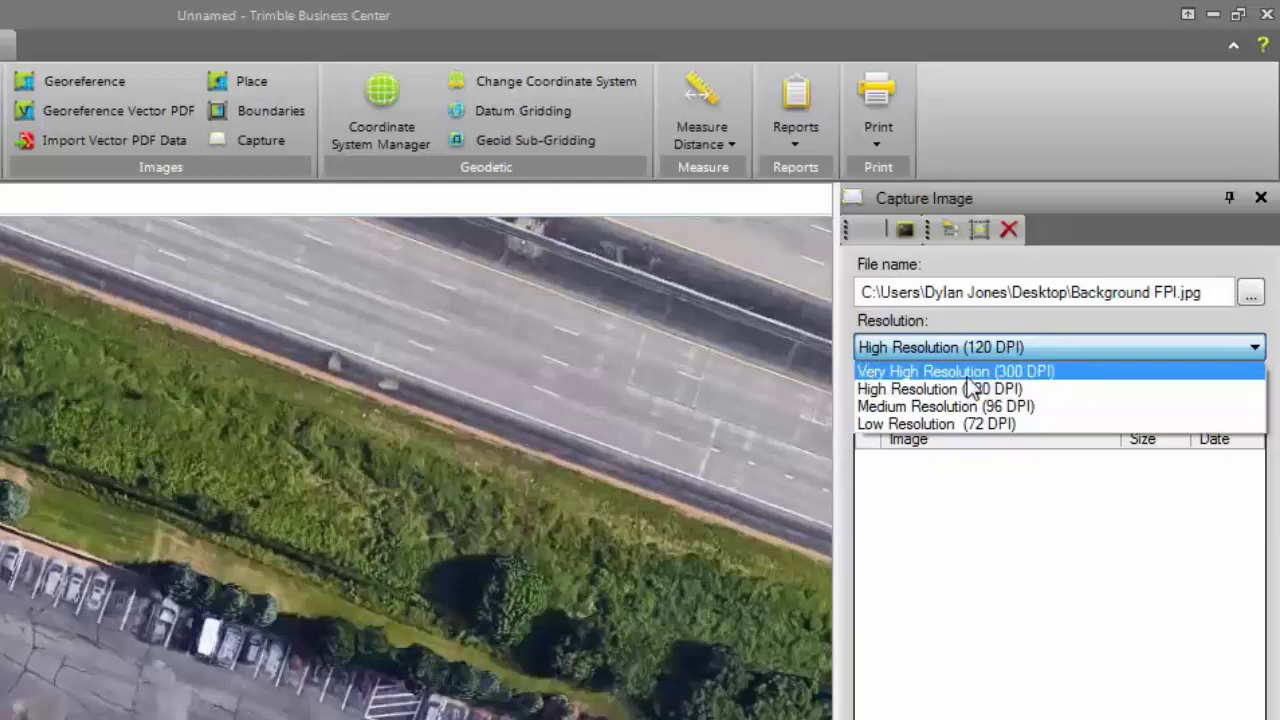
pyautogui.click(930, 390)
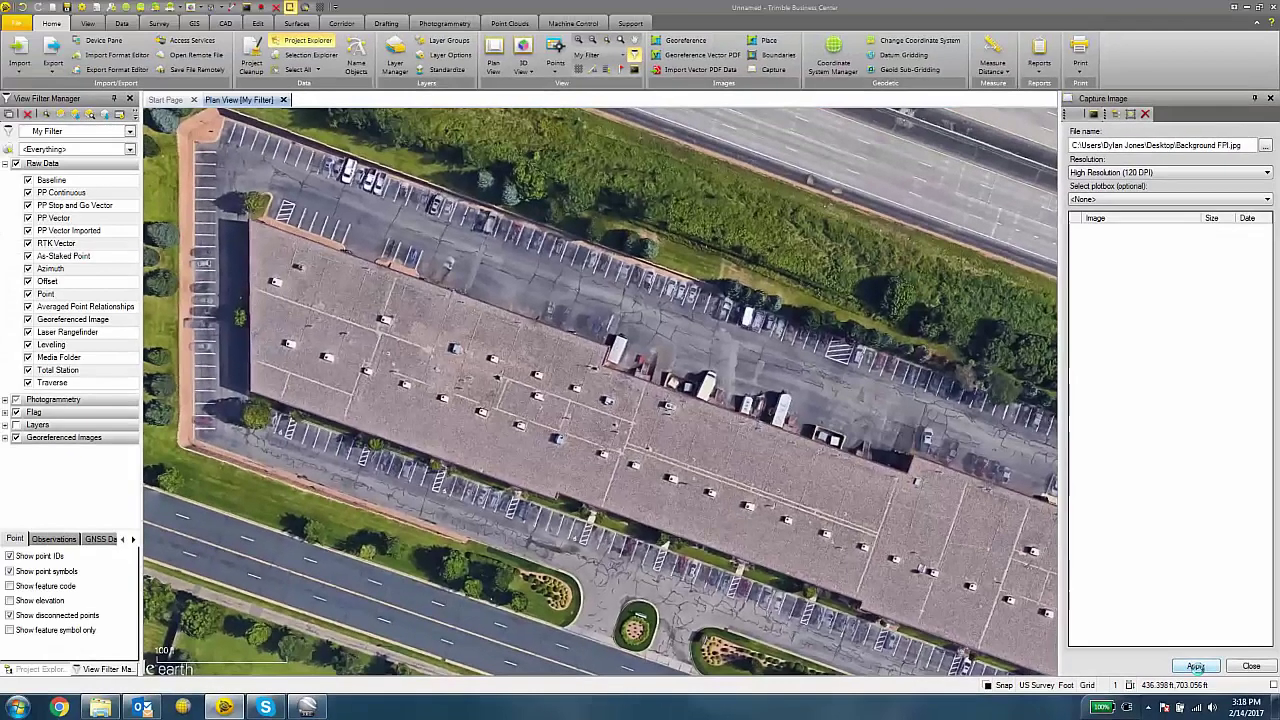
pyautogui.click(1174, 652)
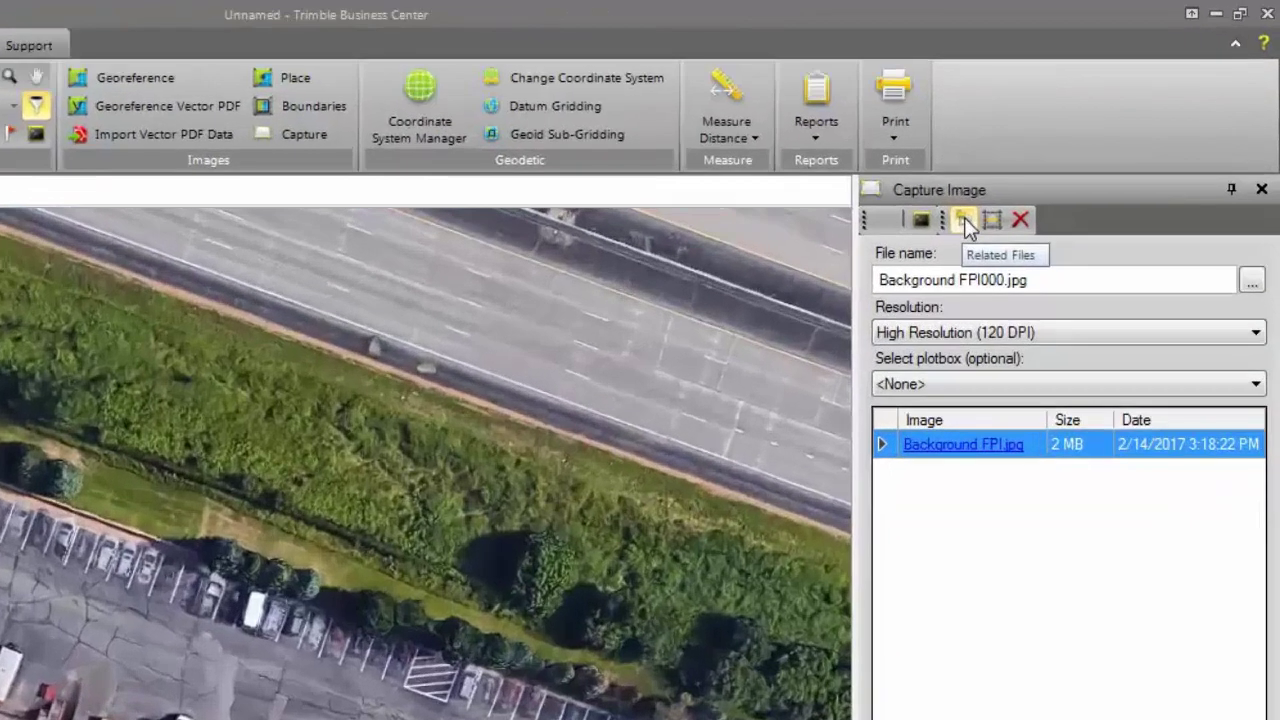
# Open the related files for the captured image and set the application of Minnesota GEOID12B to <None>.
pyautogui.click(964, 217)
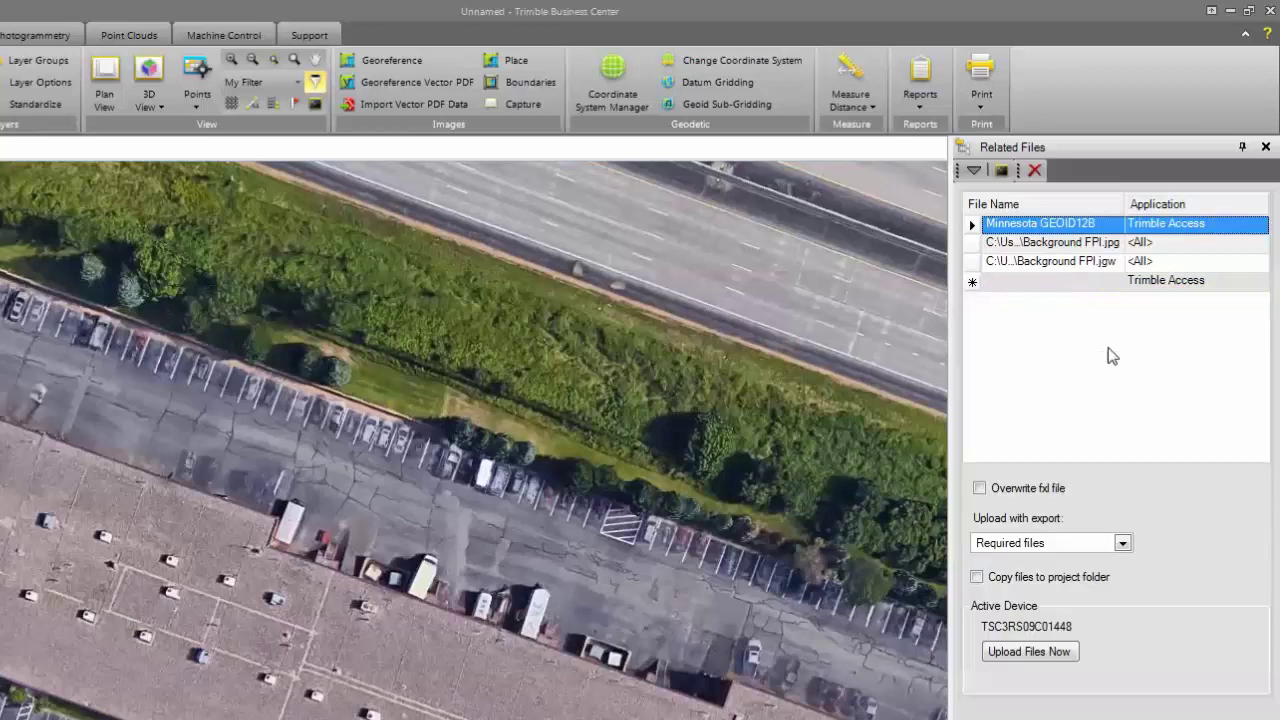
pyautogui.click(1215, 226)
pyautogui.click(1260, 226)
pyautogui.moveTo(1260, 312); pyautogui.dragTo(1260, 272)
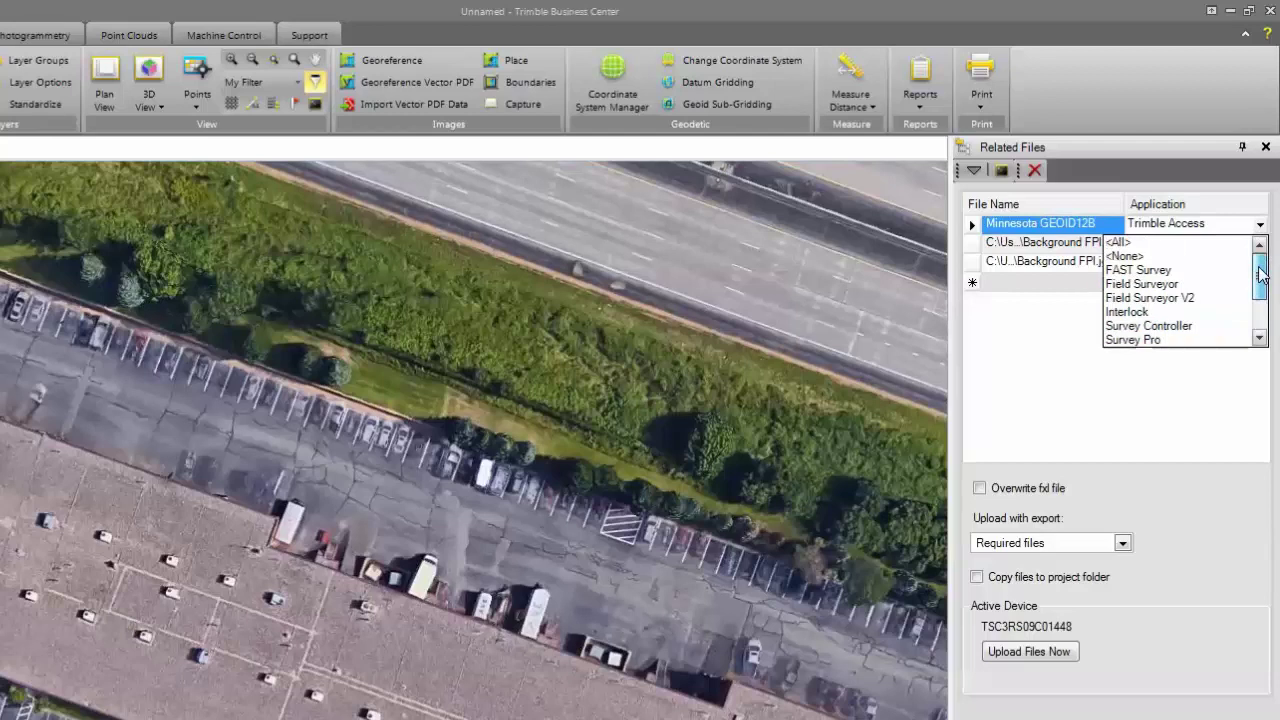
pyautogui.click(1156, 257)
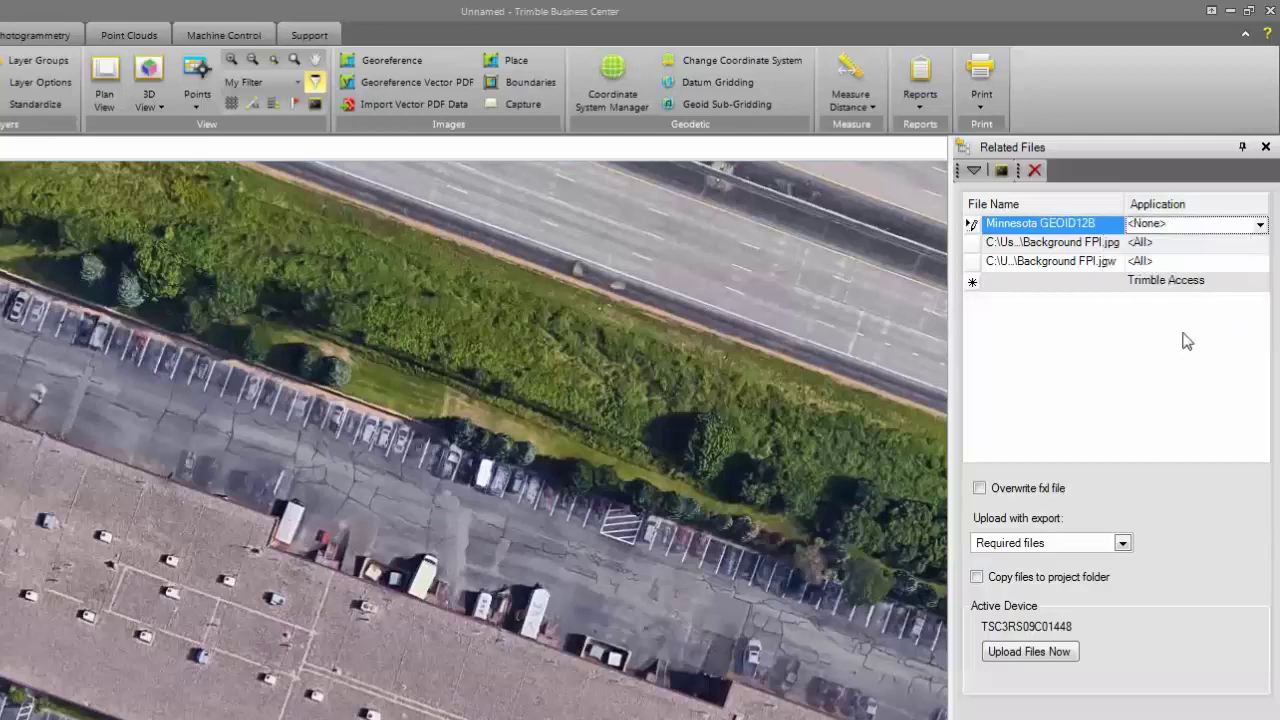
# Assign both Background FPI.jpg and Background FPI.jgw to the Trimble Access application.
pyautogui.click(1156, 246)
pyautogui.moveTo(1262, 275); pyautogui.dragTo(1262, 335)
pyautogui.click(1150, 302)
pyautogui.click(1205, 262)
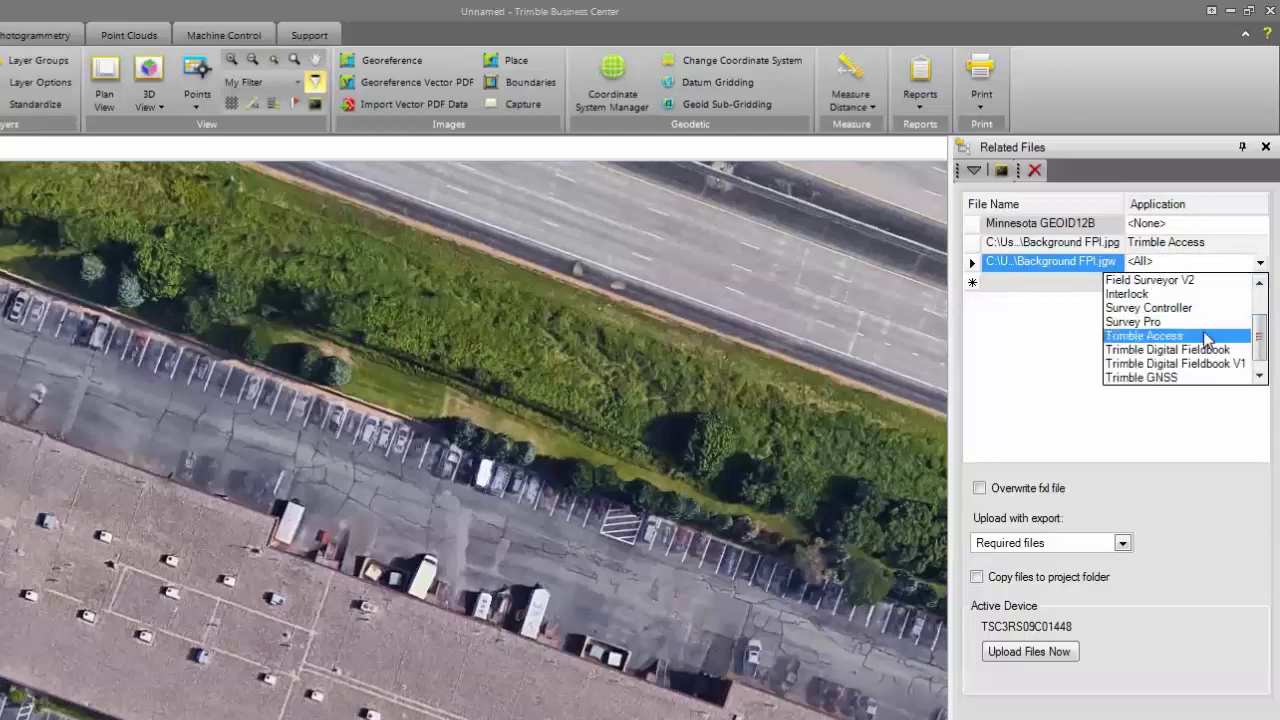
pyautogui.click(1222, 341)
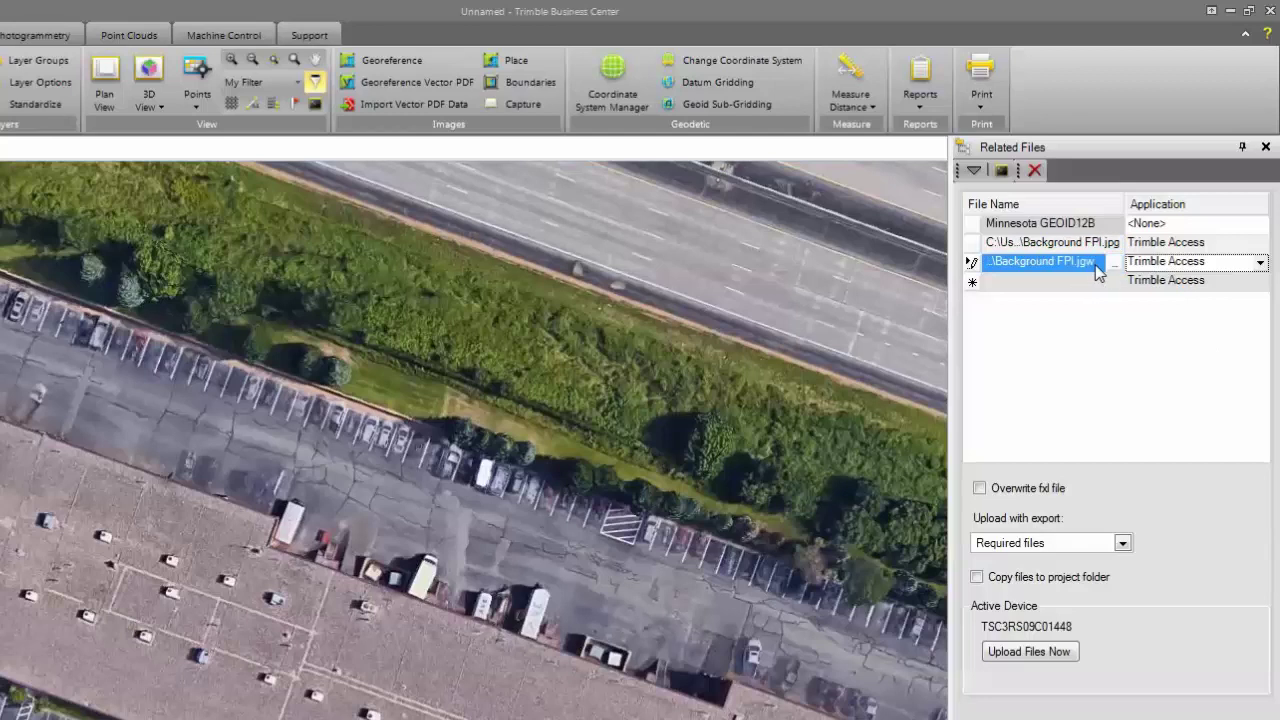
# Set the export upload to All files, upload the related files to the active device, and close the image capture.
pyautogui.click(1124, 543)
pyautogui.click(1047, 574)
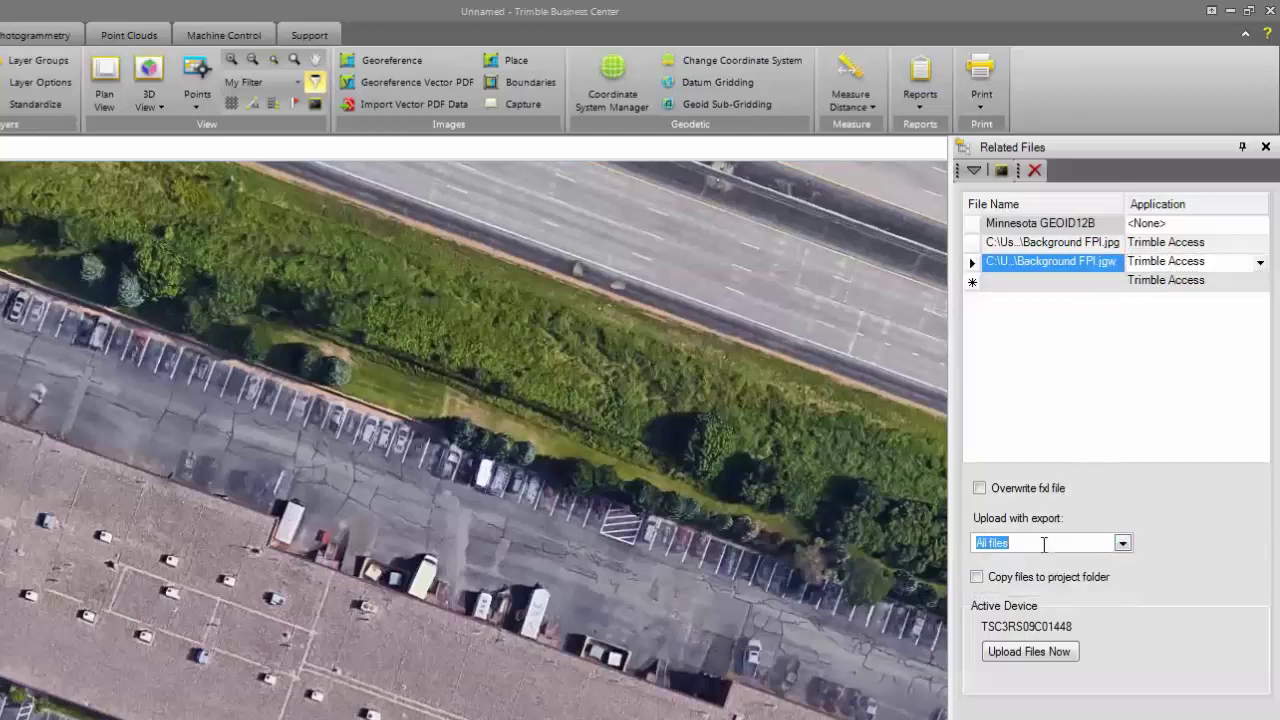
pyautogui.click(1032, 652)
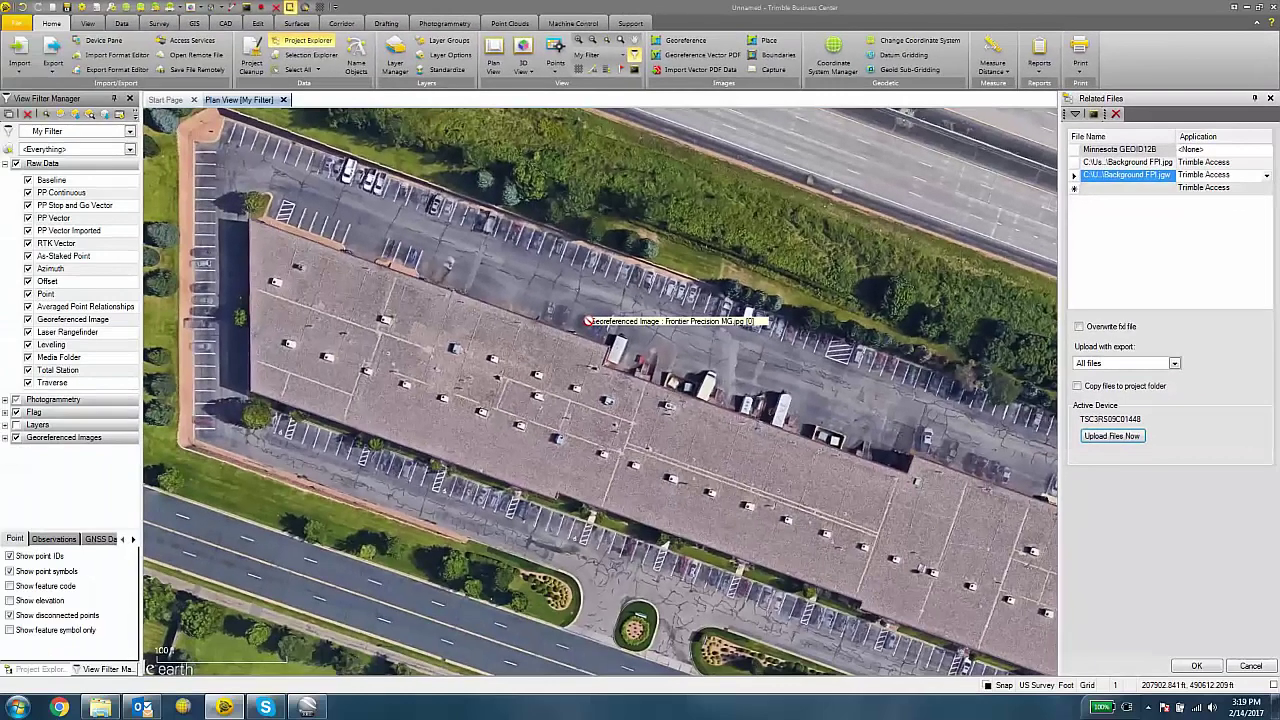
pyautogui.click(1199, 666)
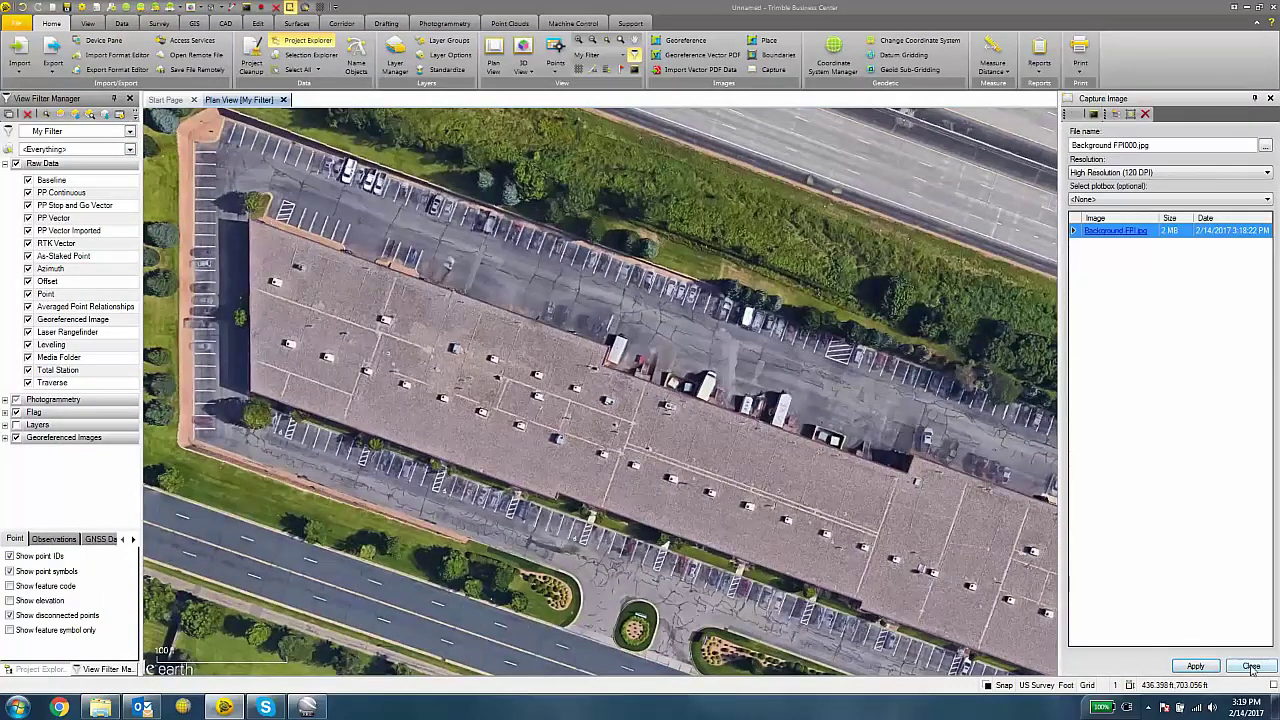
pyautogui.click(1251, 666)
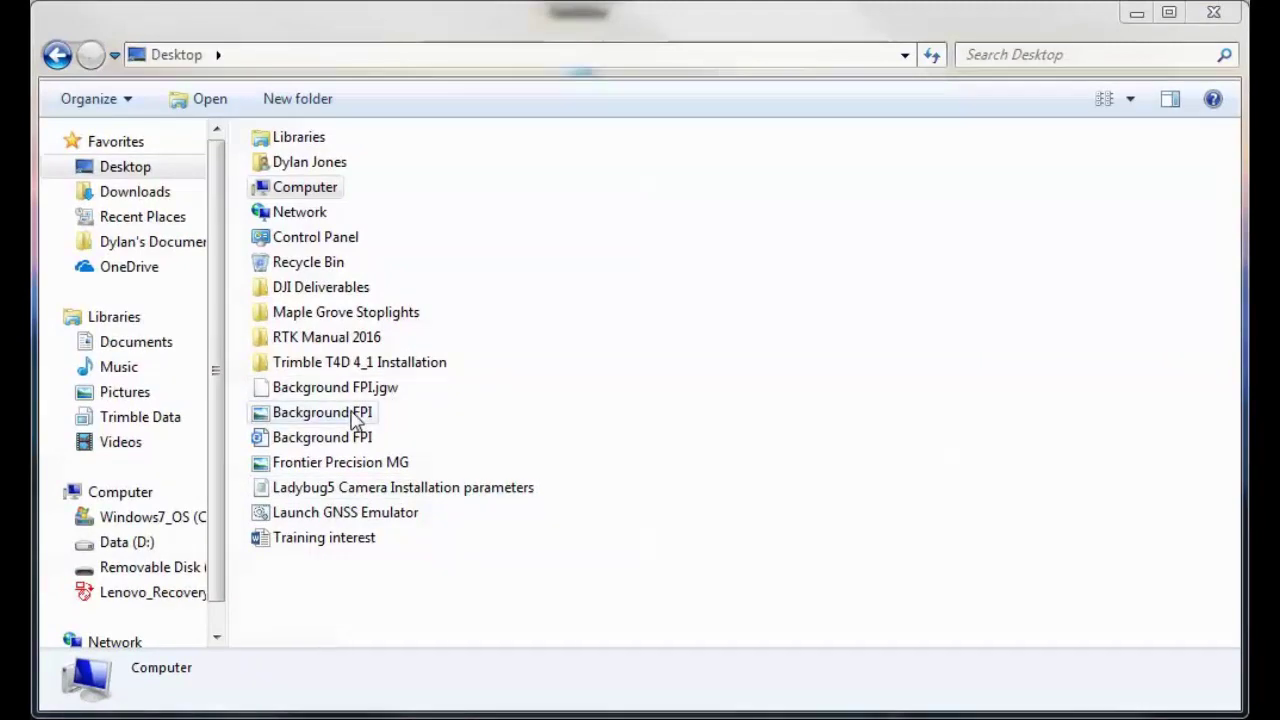
# Switch to the Desktop folder in Windows Explorer and copy Background FPI.jgw and the Background FPI JPEG image to the removable disk.
pyautogui.click(358, 394)
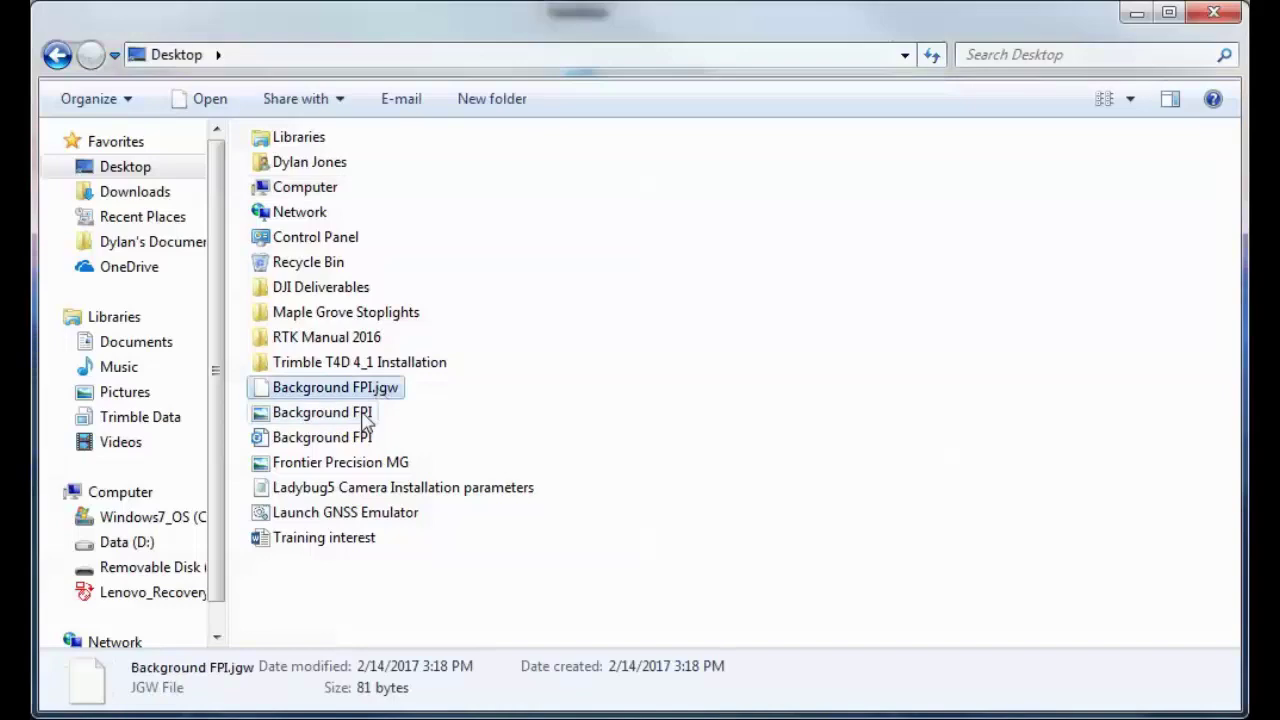
pyautogui.keyDown('ctrl'); pyautogui.click(330, 412); pyautogui.keyUp('ctrl')
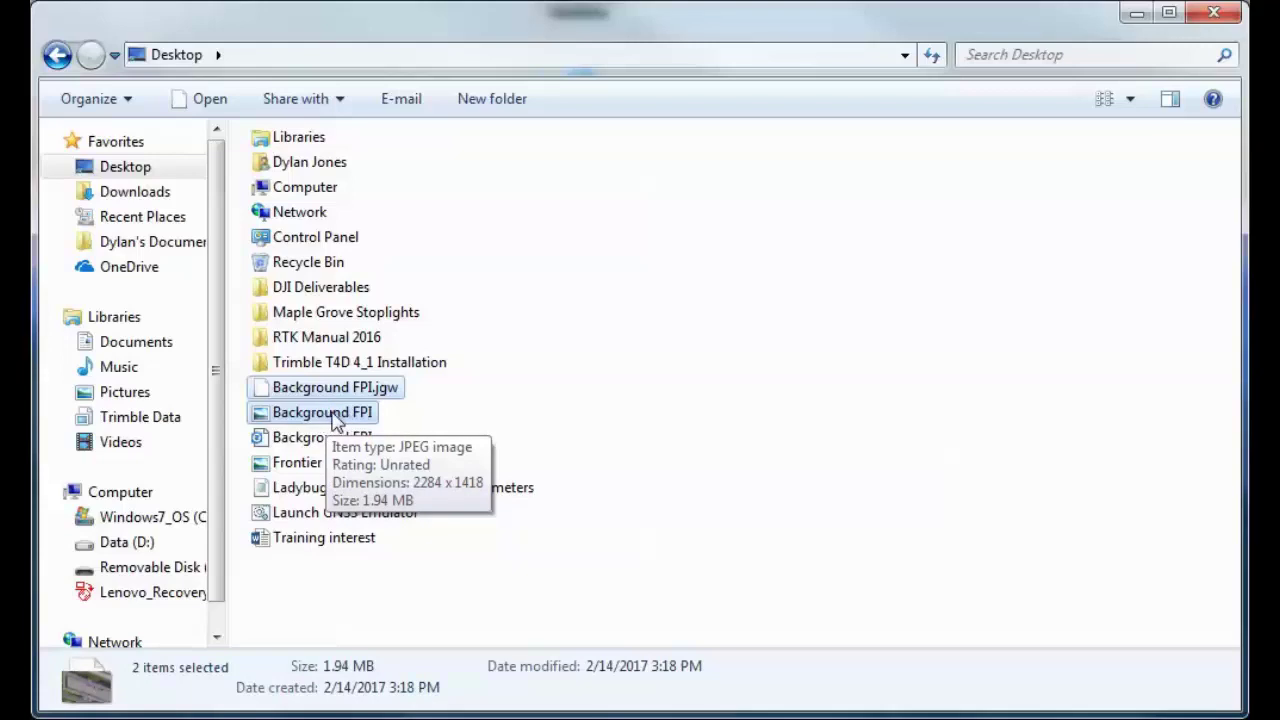
pyautogui.moveTo(335, 420); pyautogui.dragTo(175, 570)
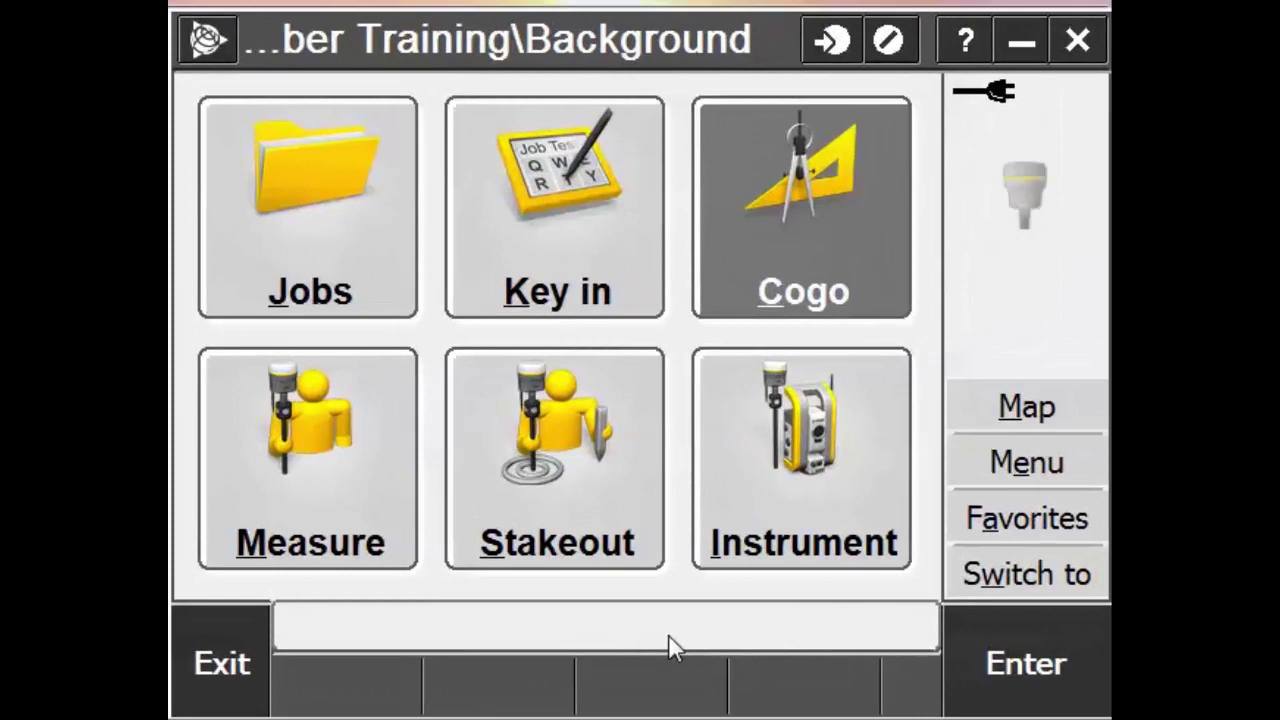
# Switch to Trimble Access and add Background FPI from the Trimble Data folder to the Background job's active map list.
pyautogui.click(382, 210)
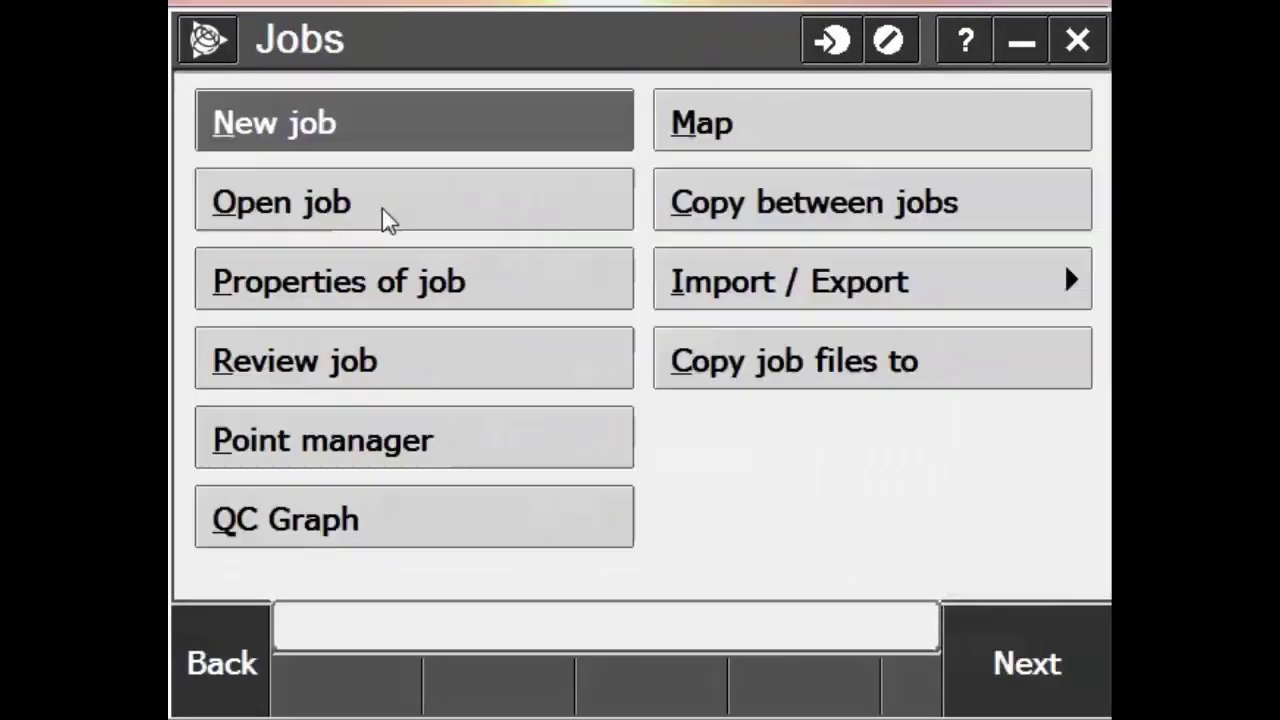
pyautogui.click(388, 300)
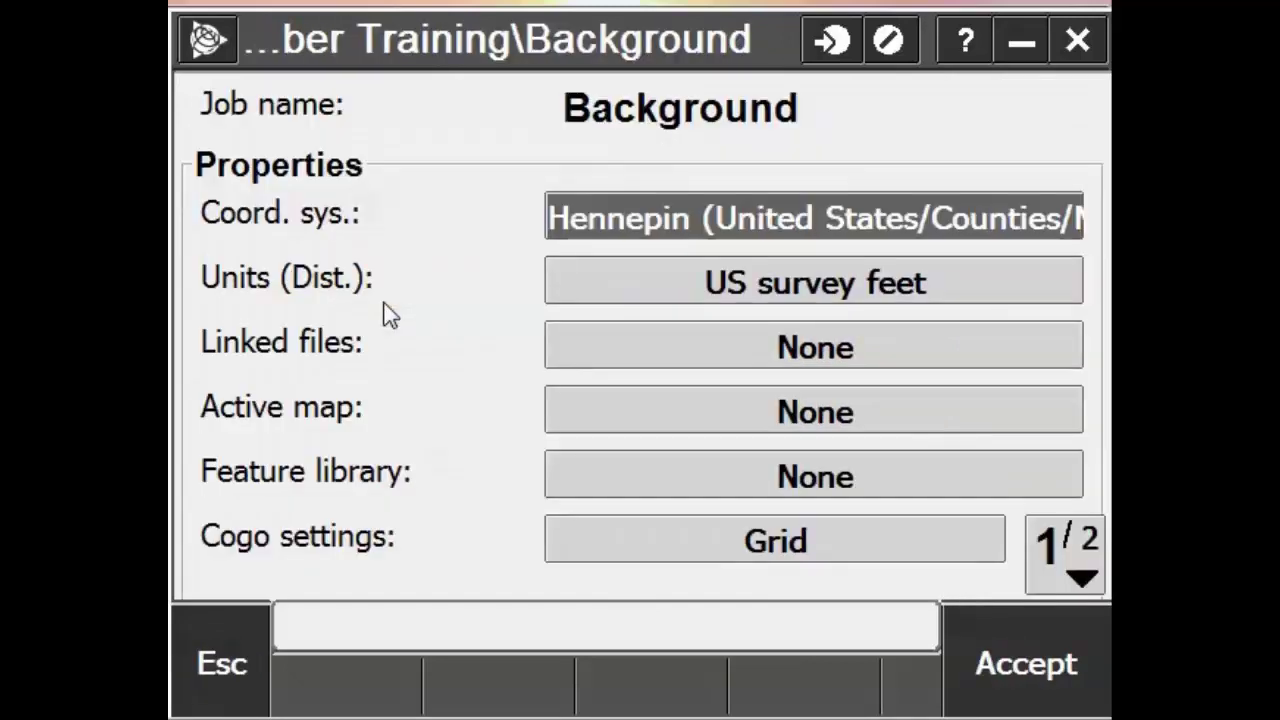
pyautogui.click(822, 429)
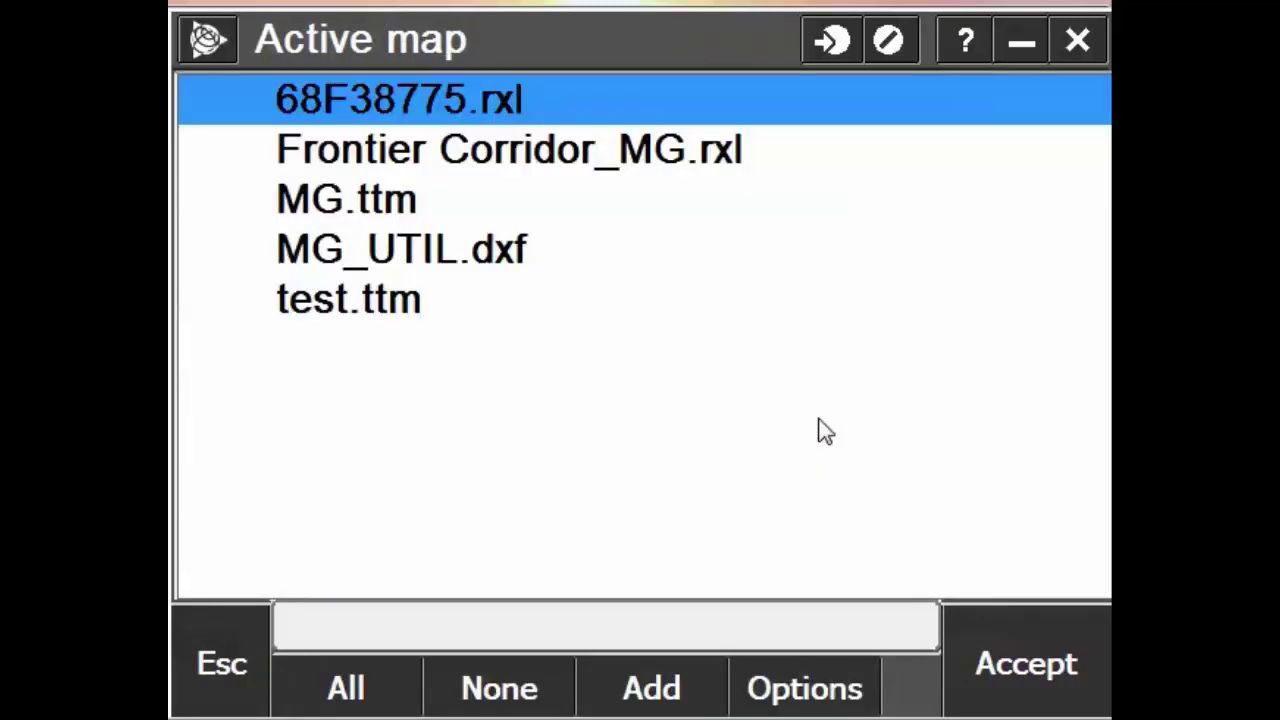
pyautogui.click(652, 690)
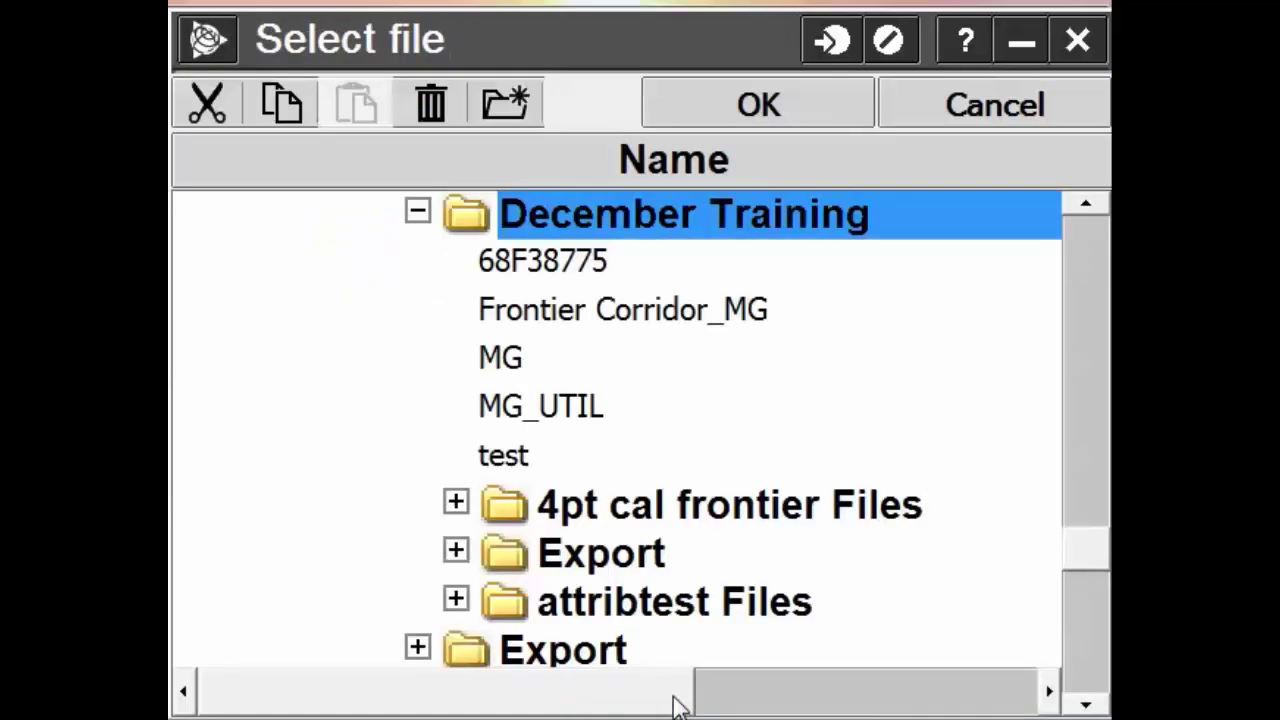
pyautogui.click(418, 211)
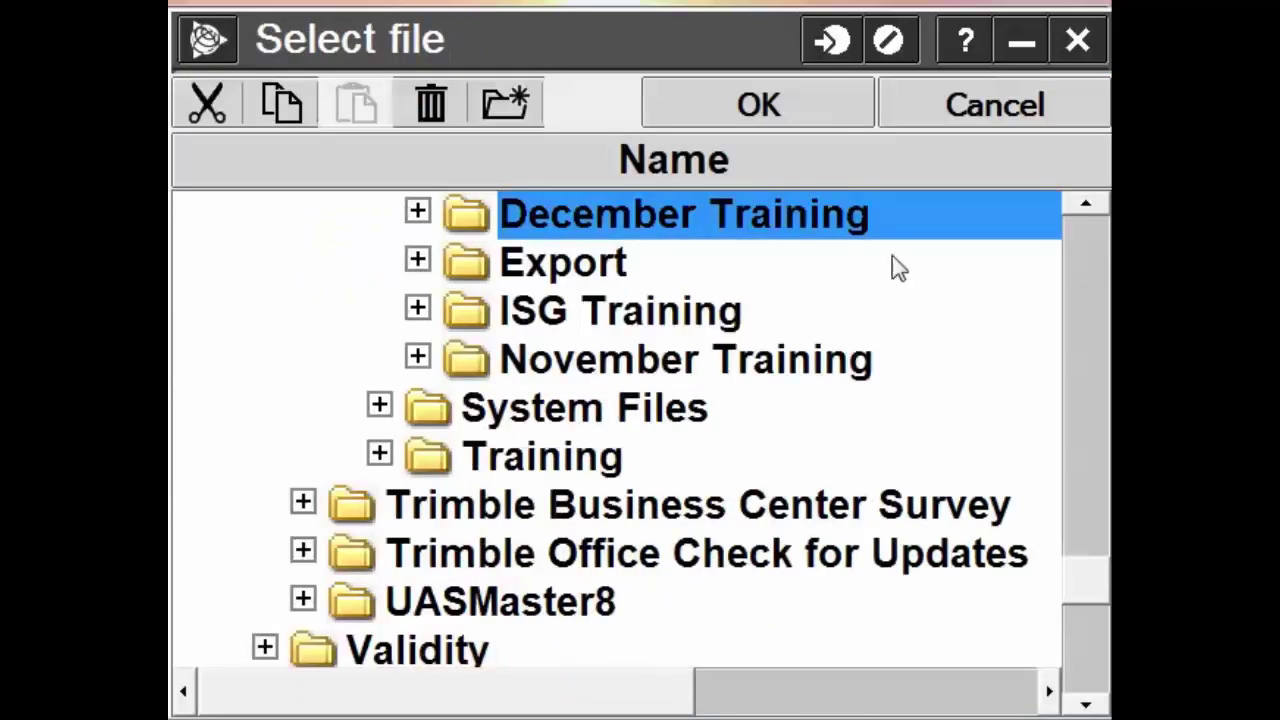
pyautogui.click(1085, 208)
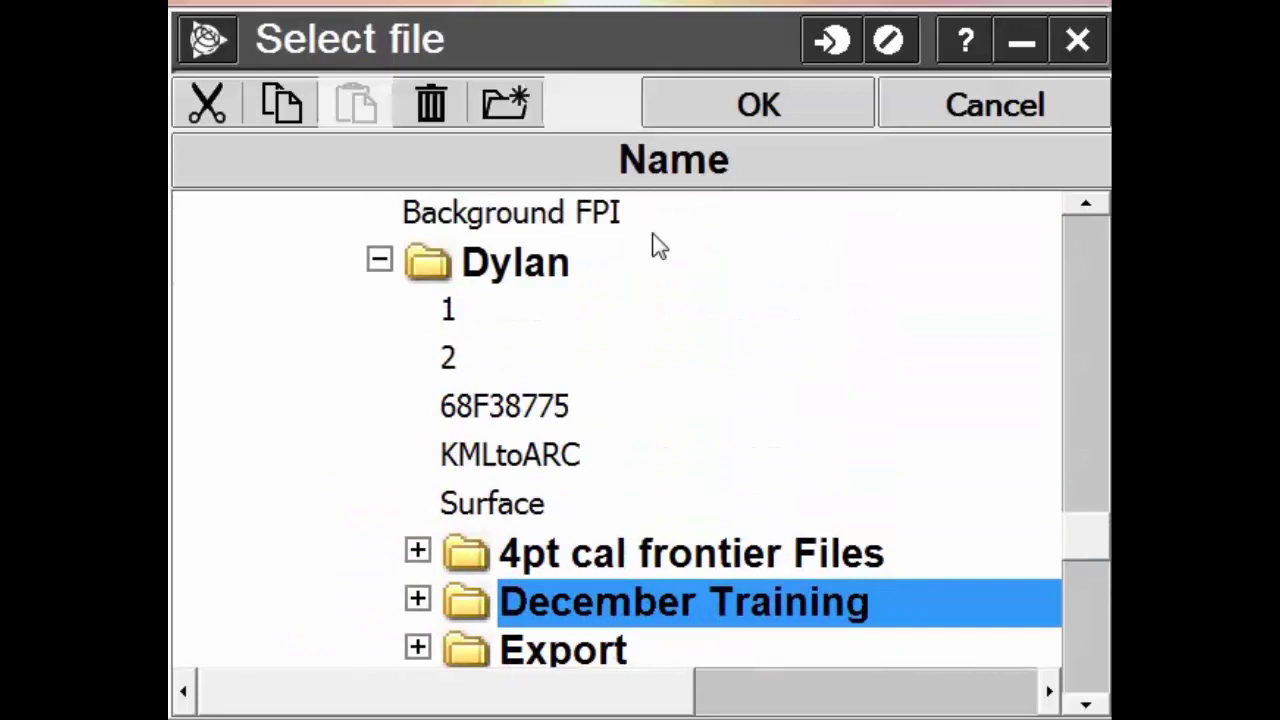
pyautogui.click(379, 260)
pyautogui.click(1085, 208)
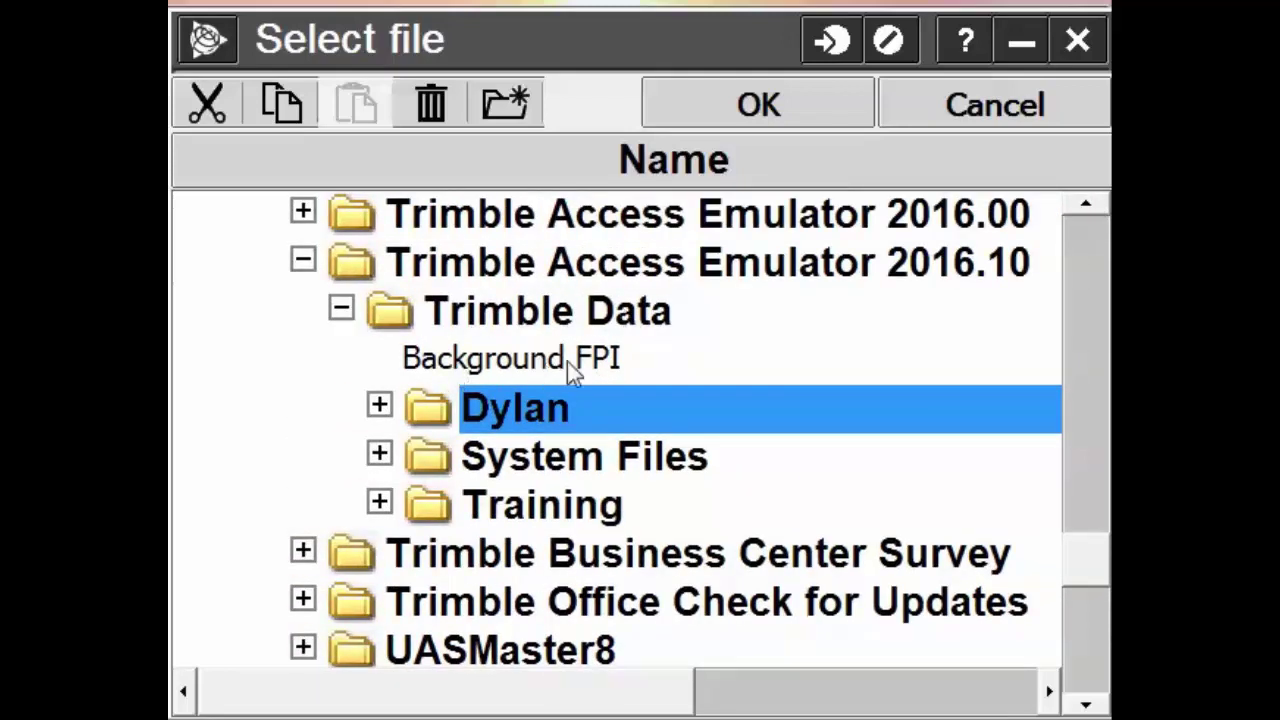
pyautogui.doubleClick(540, 367)
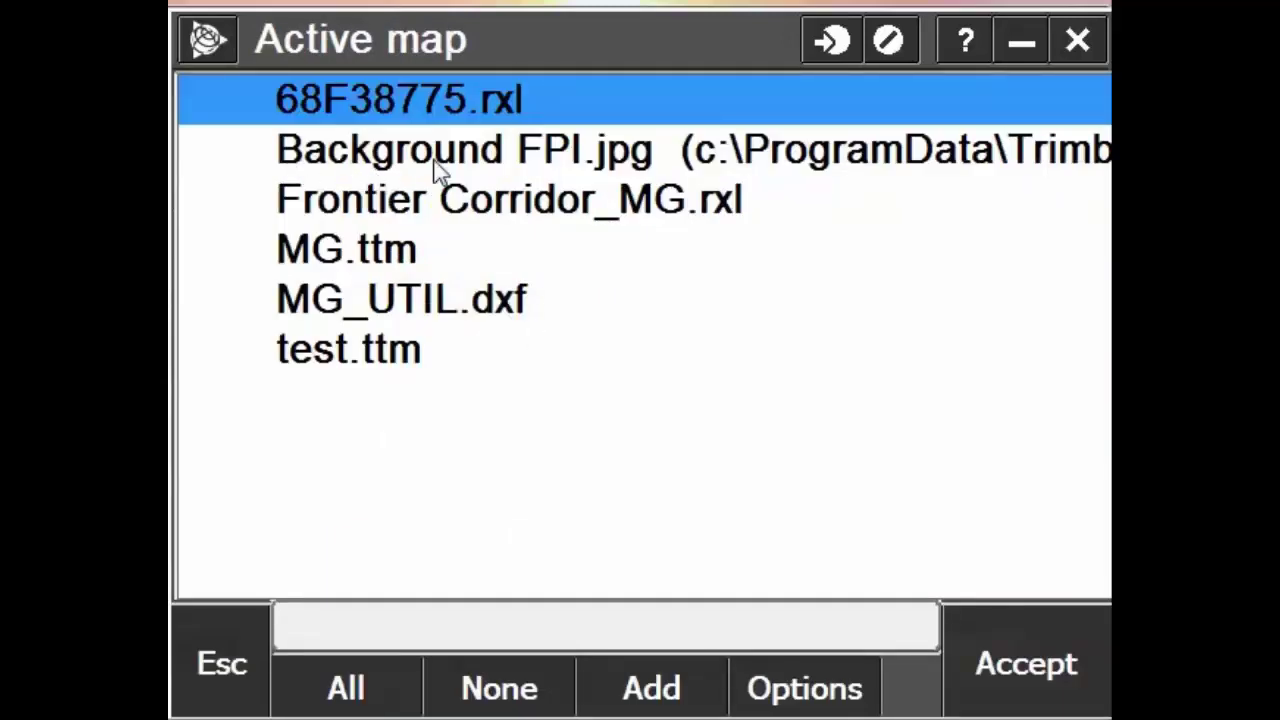
# Activate Background FPI.jpg as the job's map, accept the job properties, and display the map.
pyautogui.click(325, 152)
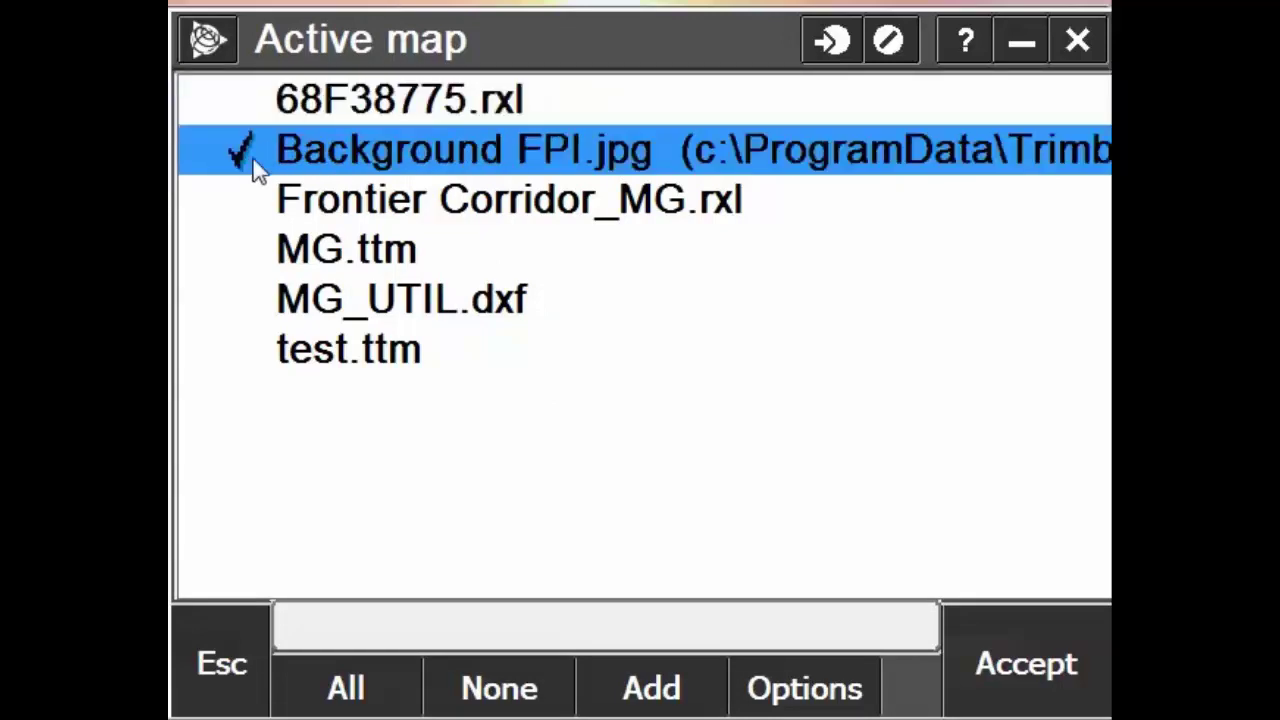
pyautogui.click(1040, 670)
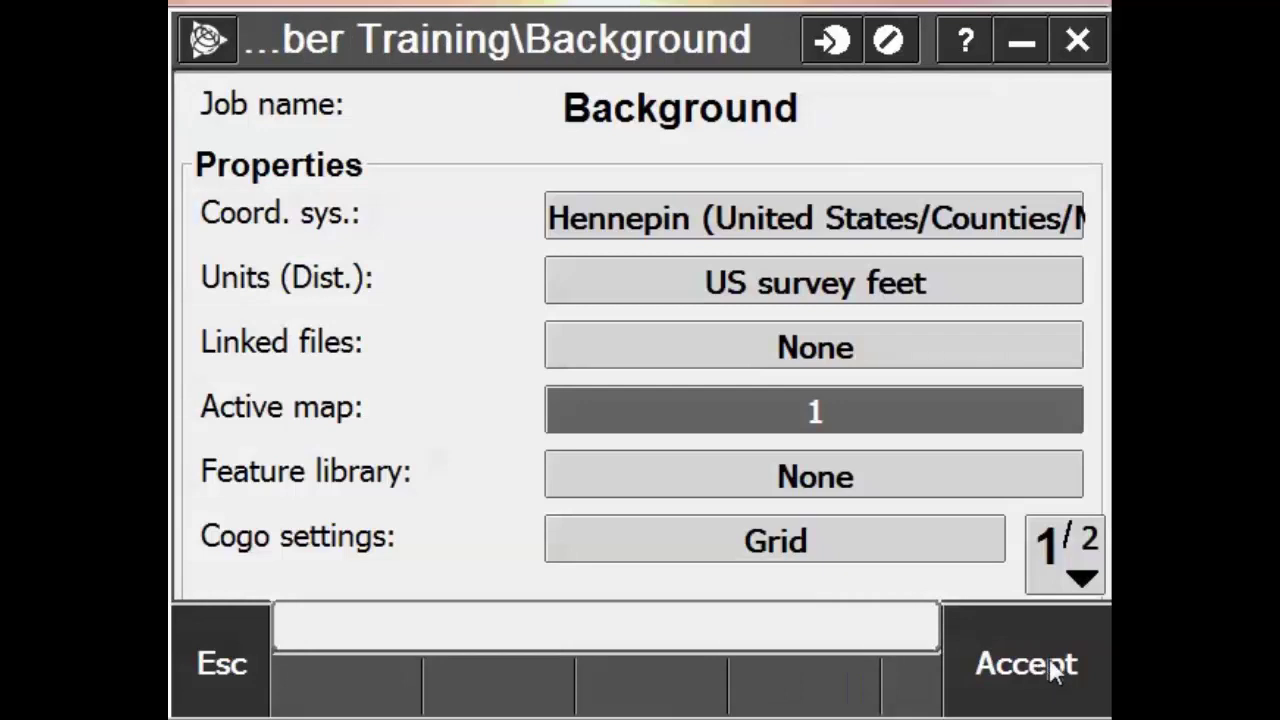
pyautogui.click(1040, 668)
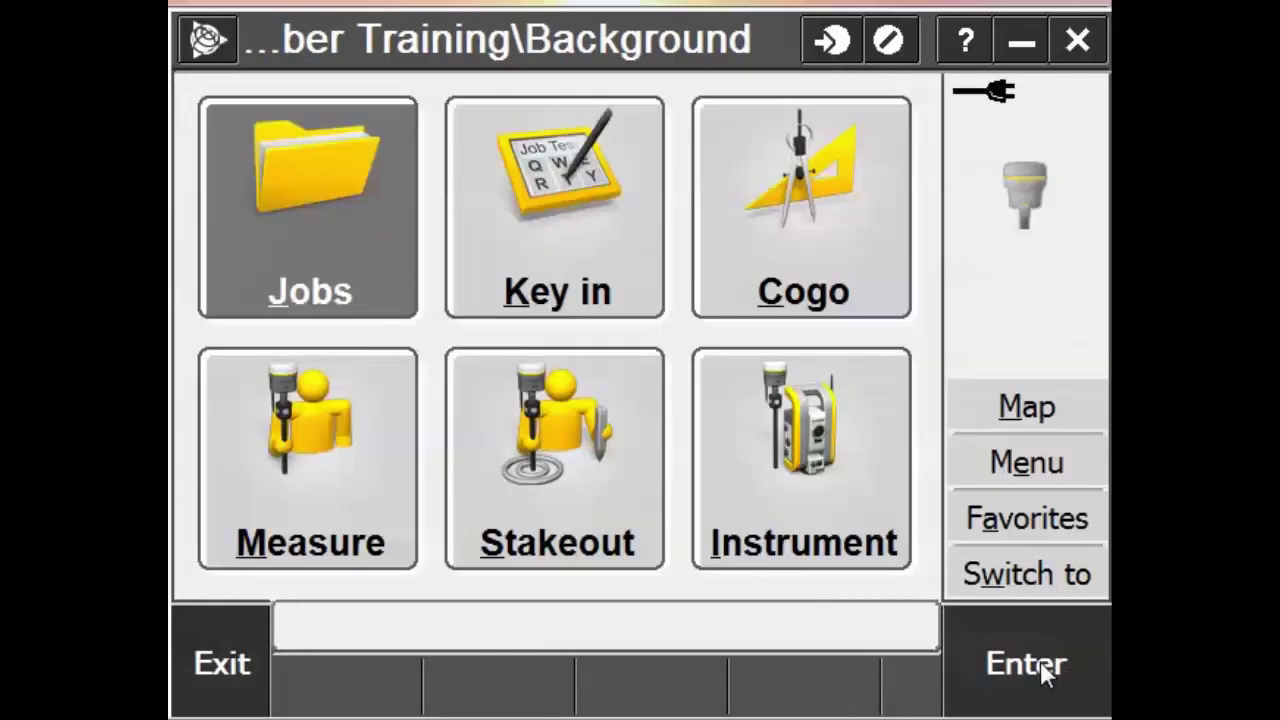
pyautogui.click(1024, 410)
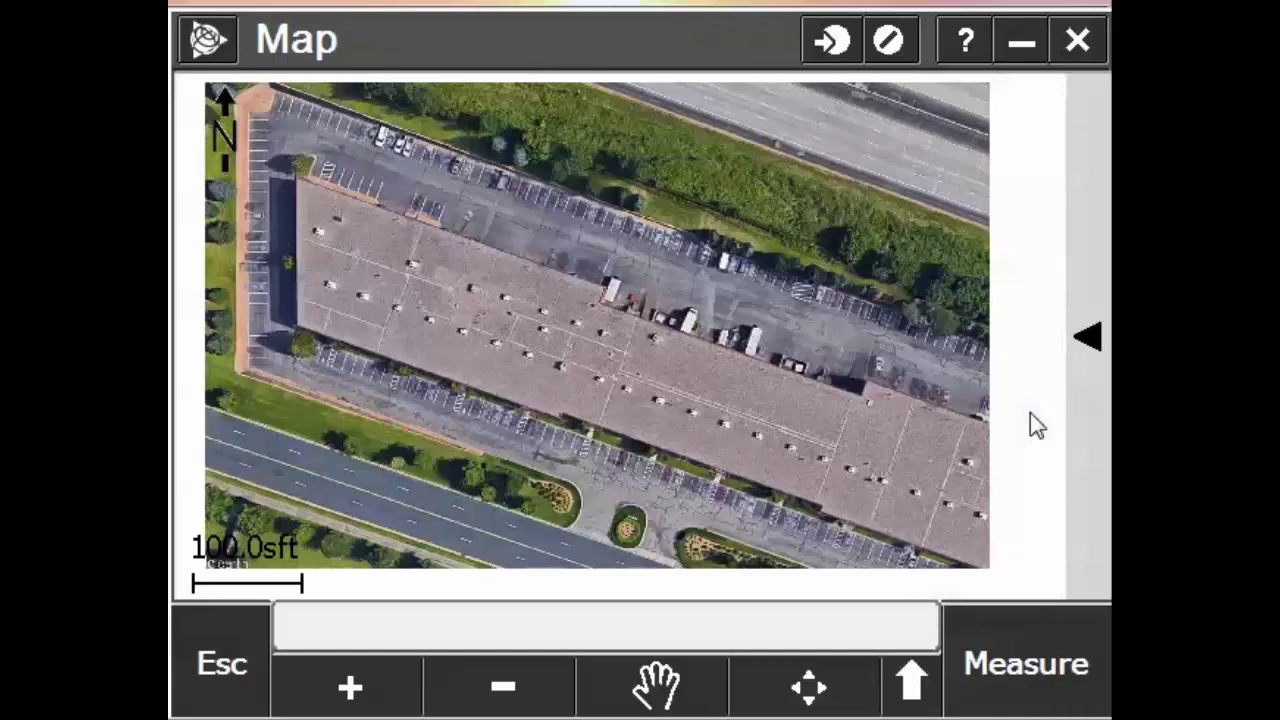